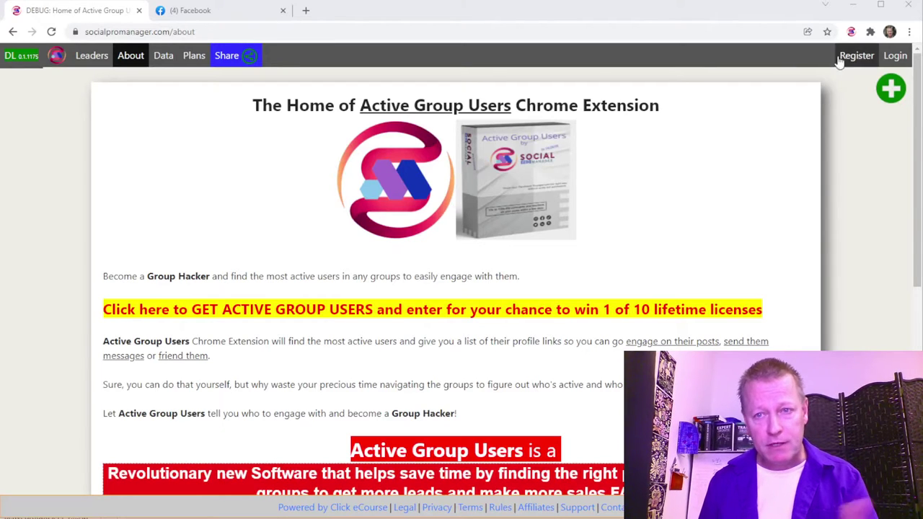
- From the Active Group Users extension, follow the link explaining where to get an access key
{"action": "left_click", "coordinate": [852, 31]}
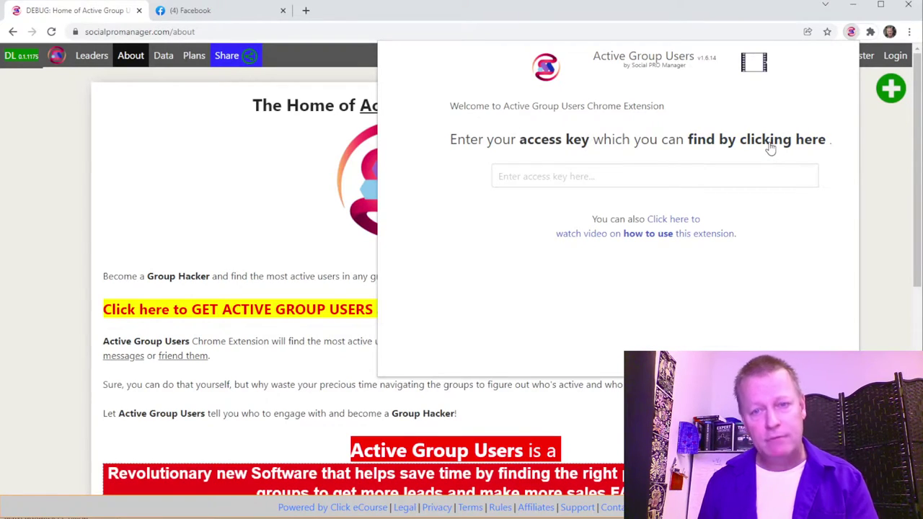
{"action": "left_click", "coordinate": [749, 148]}
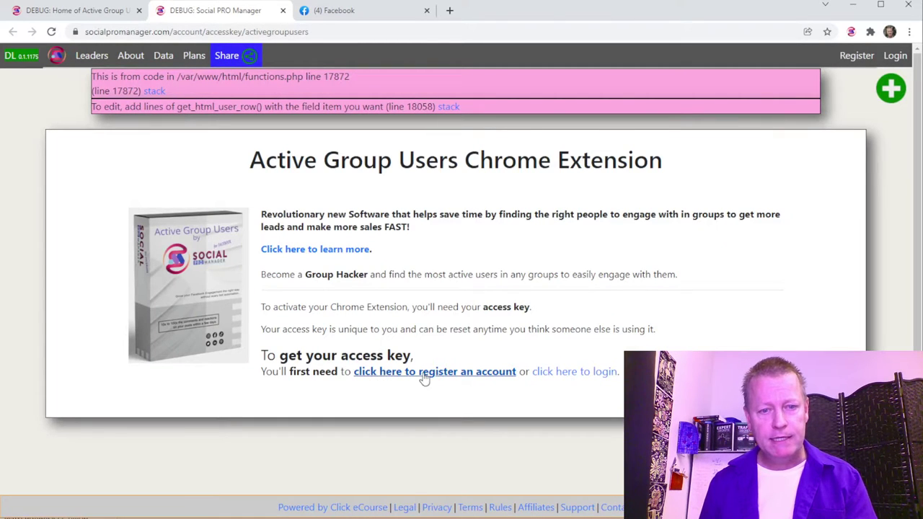
- Register a new account by email with a confirmed password, and save the login in Chrome
{"action": "left_click", "coordinate": [458, 375]}
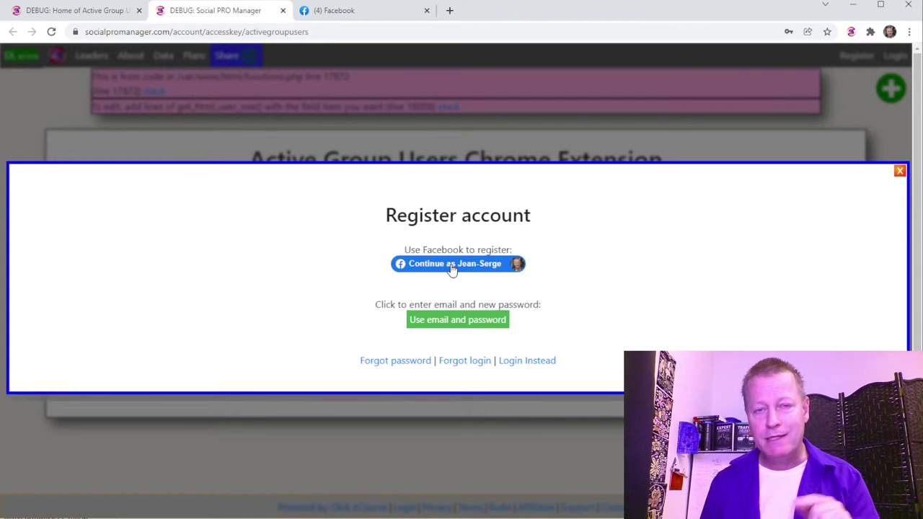
{"action": "left_click", "coordinate": [472, 321]}
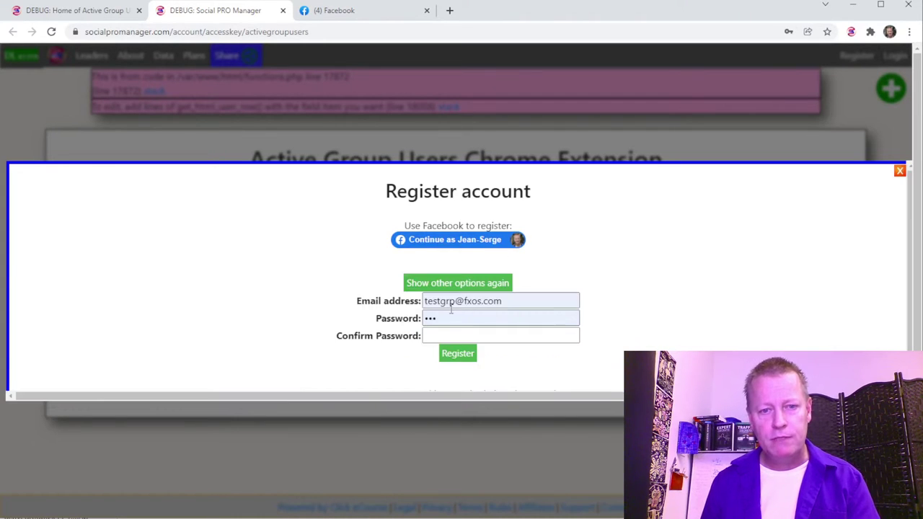
{"action": "left_click", "coordinate": [456, 302]}
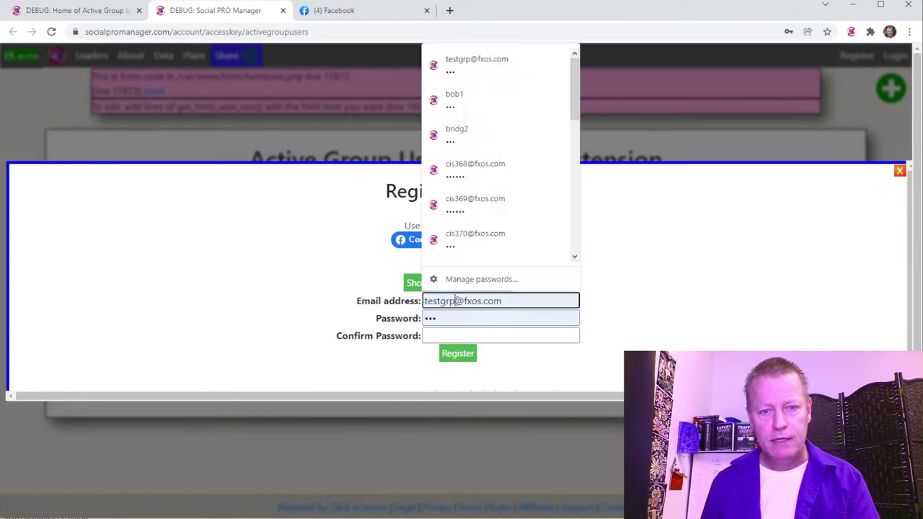
{"action": "left_click", "coordinate": [470, 335]}
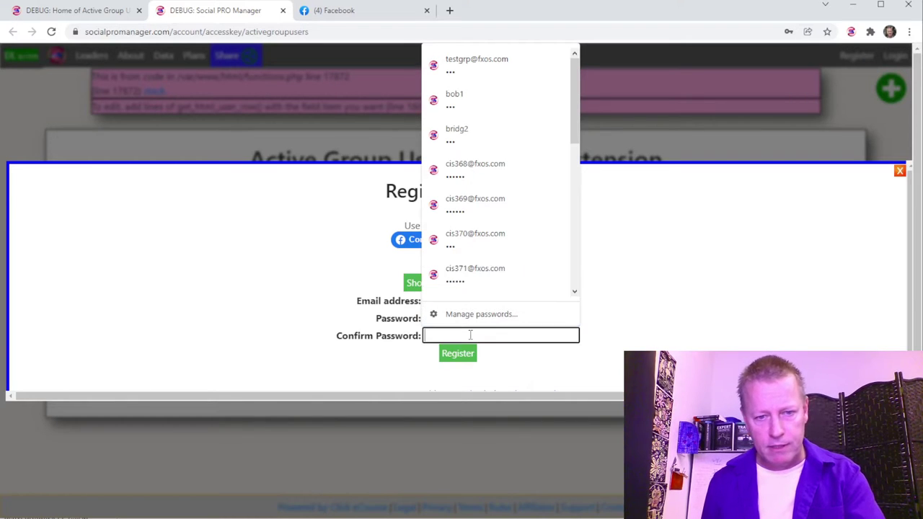
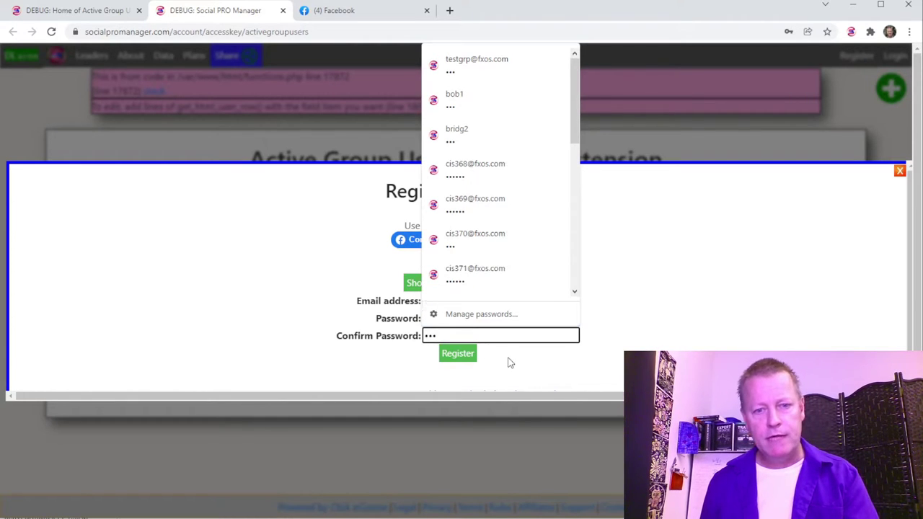
{"action": "left_click", "coordinate": [460, 354]}
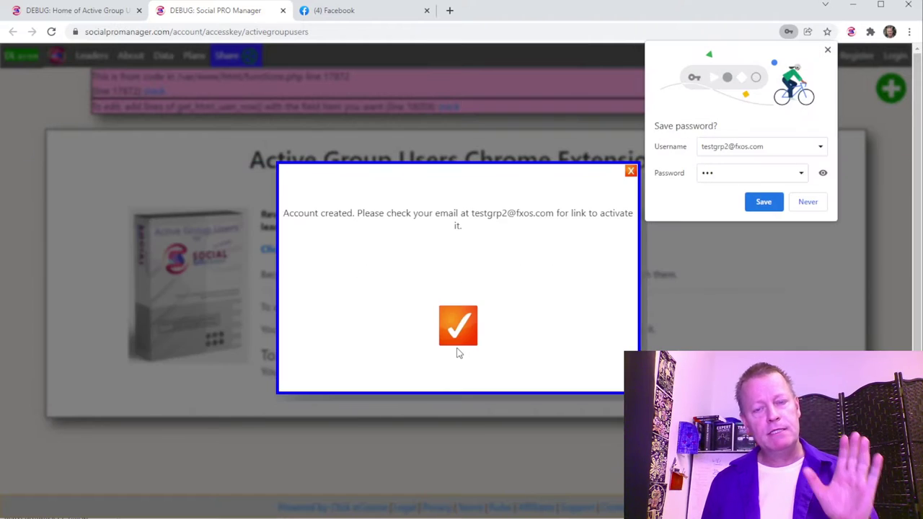
{"action": "left_click", "coordinate": [764, 202]}
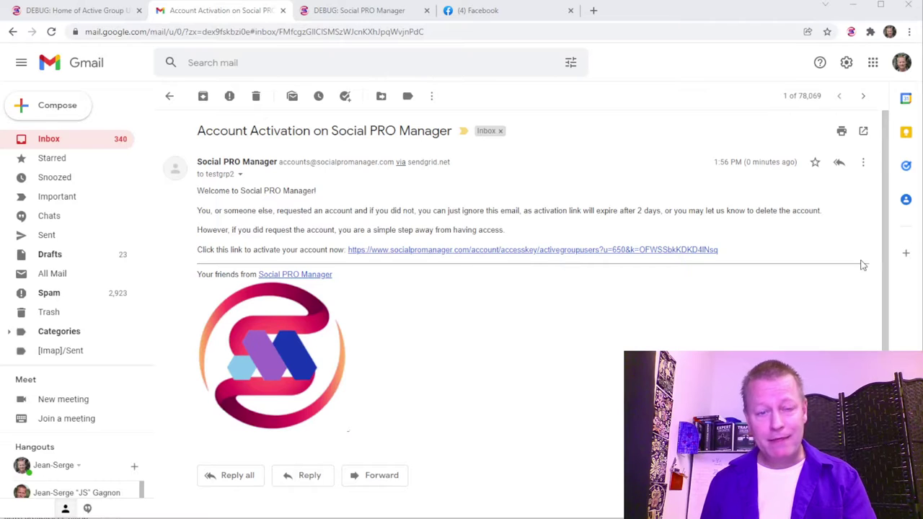
- Follow the activation link in the Account Activation email
{"action": "left_click", "coordinate": [476, 252]}
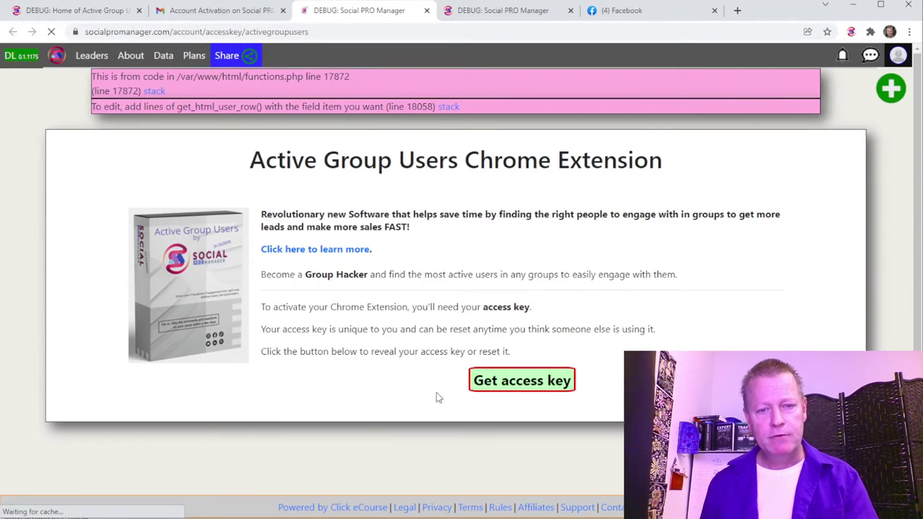
- Copy the account's access key and activate the Active Group Users extension with it
{"action": "left_click", "coordinate": [538, 388]}
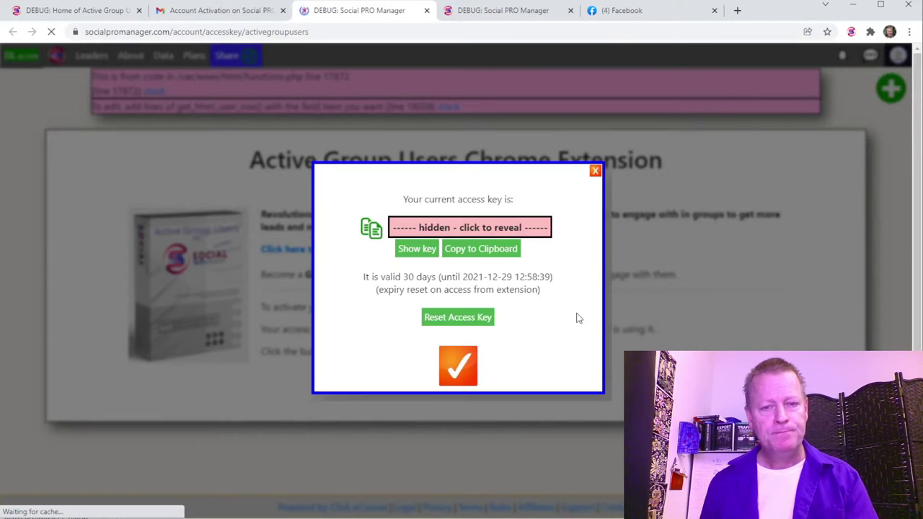
{"action": "left_click", "coordinate": [499, 261]}
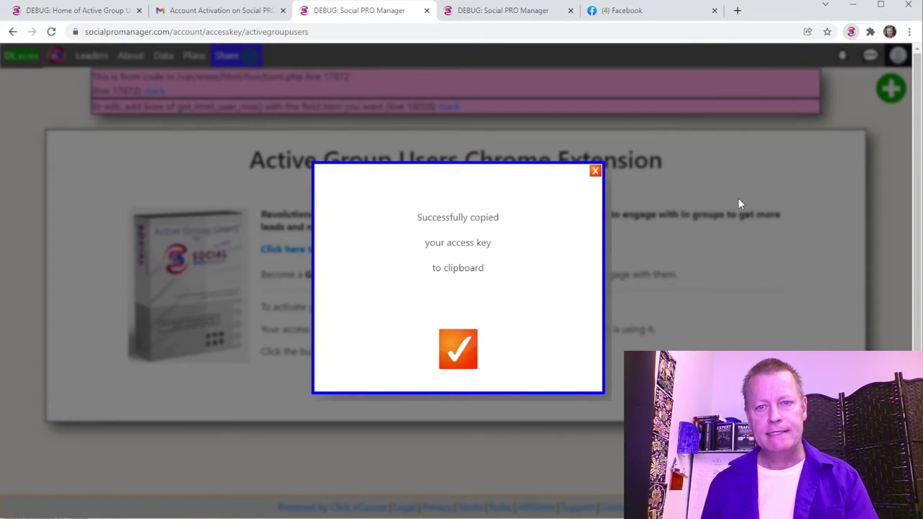
{"action": "key", "text": "alt+shift+a"}
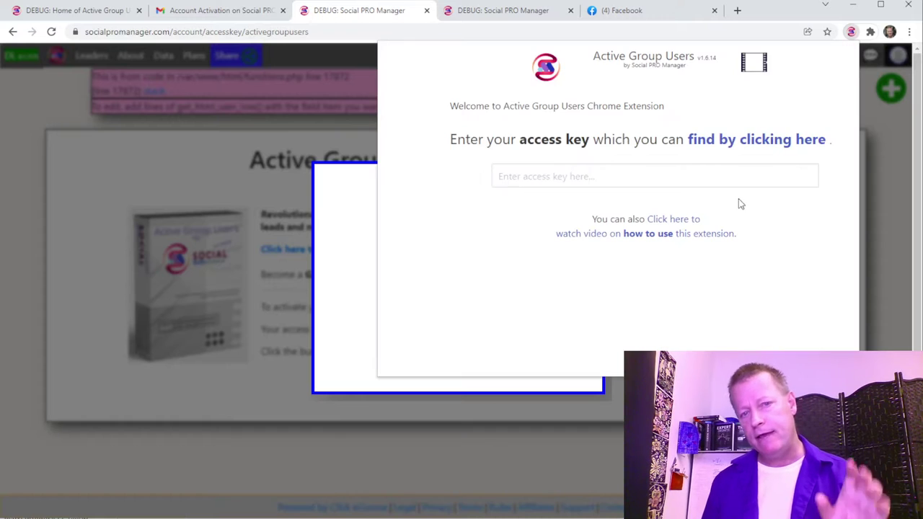
{"action": "left_click", "coordinate": [658, 176]}
{"action": "key", "text": "ctrl+v"}
{"action": "left_click", "coordinate": [654, 212]}
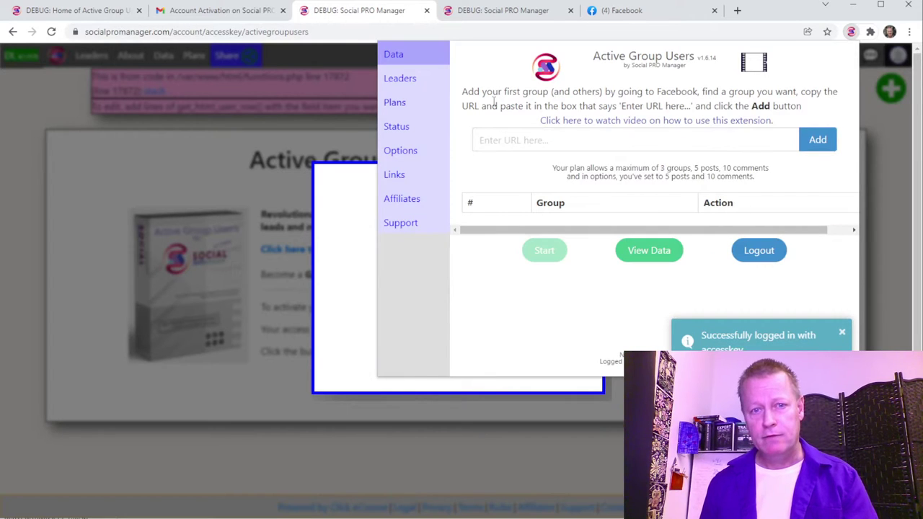
- Review the instructions for adding a group, then switch to the Facebook tab
{"action": "left_click_drag", "start_coordinate": [464, 91], "coordinate": [714, 106]}
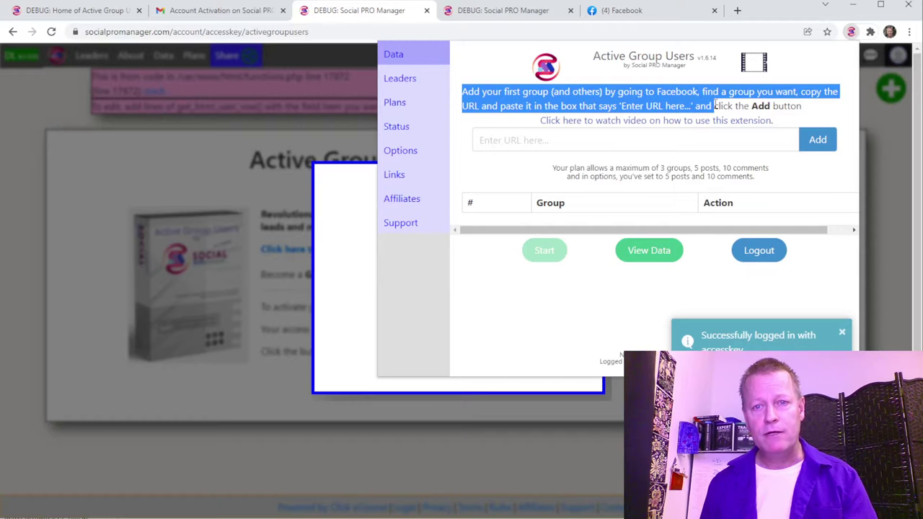
{"action": "left_click", "coordinate": [715, 106]}
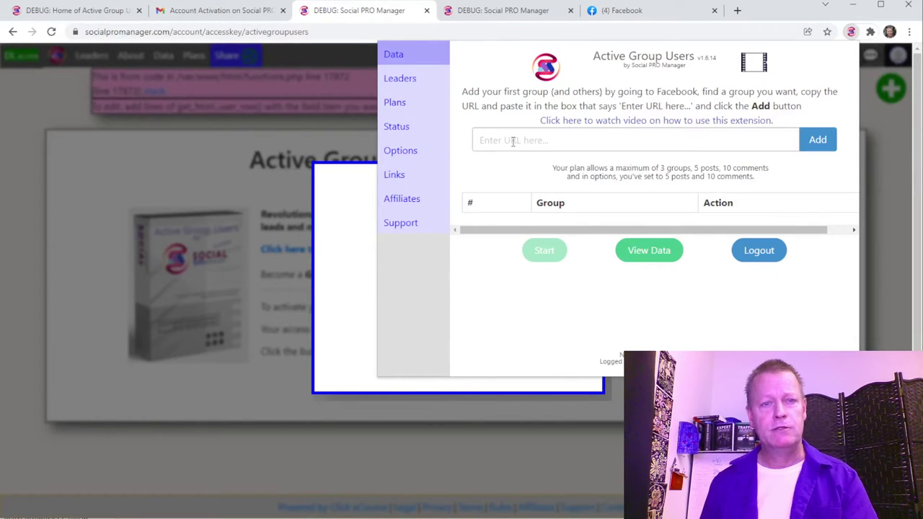
{"action": "left_click", "coordinate": [619, 10]}
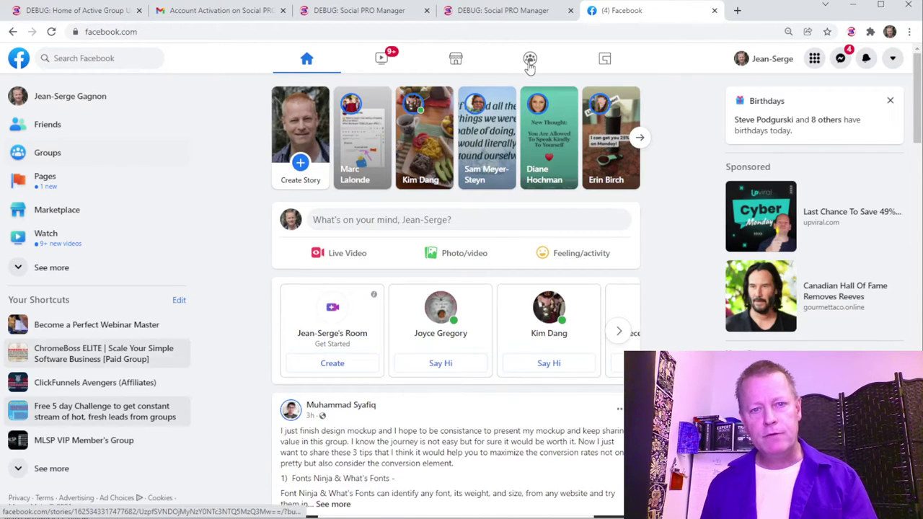
- Enter 'keto' as the Facebook search query
{"action": "left_click", "coordinate": [120, 57]}
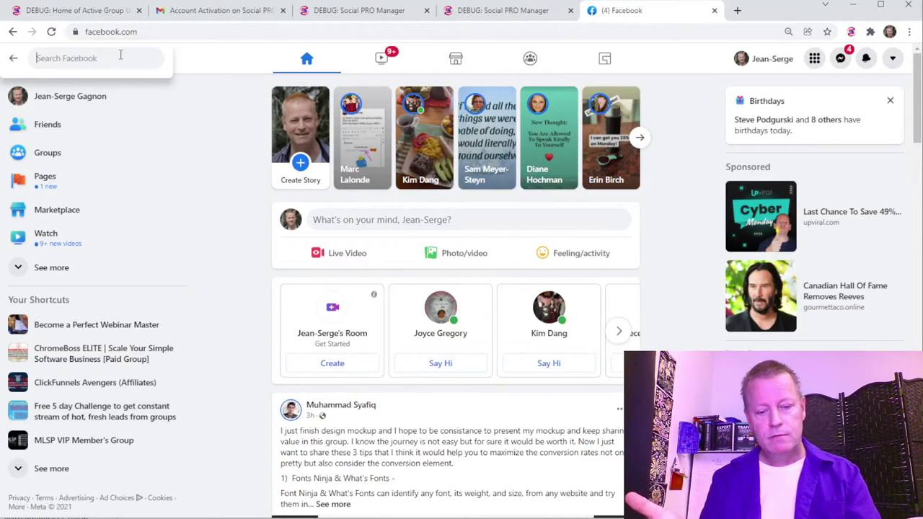
{"action": "type", "text": "ketoa"}
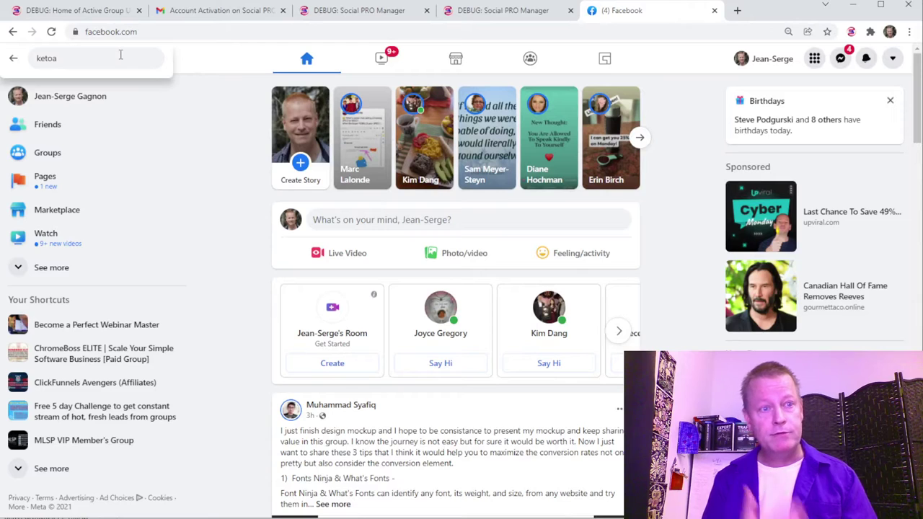
{"action": "key", "text": "BackSpace"}
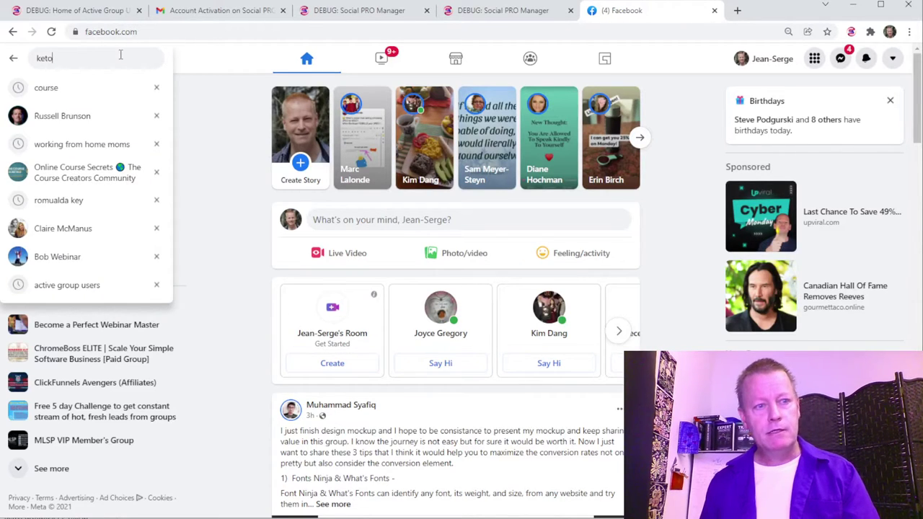
{"action": "key", "text": "Escape"}
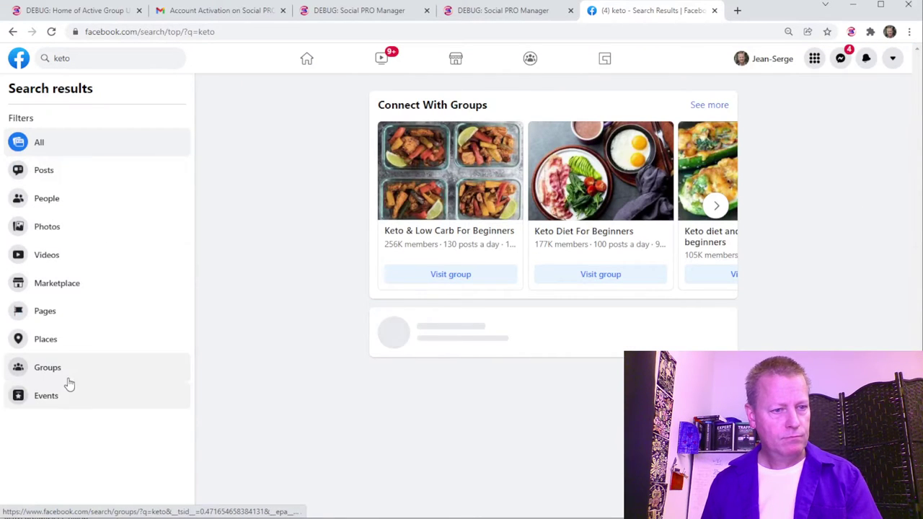
- Filter the keto search results to Groups only
{"action": "left_click", "coordinate": [100, 374]}
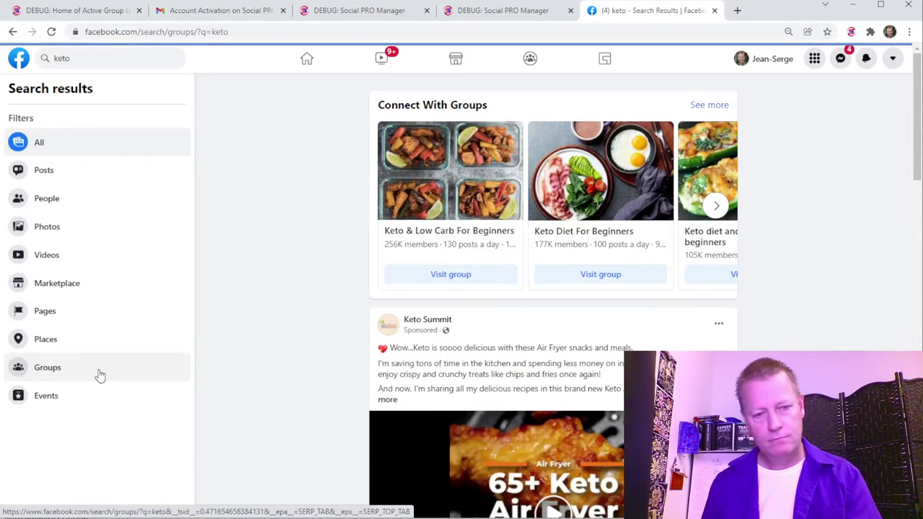
{"action": "scroll", "coordinate": [485, 340], "scroll_direction": "down", "scroll_amount": 2}
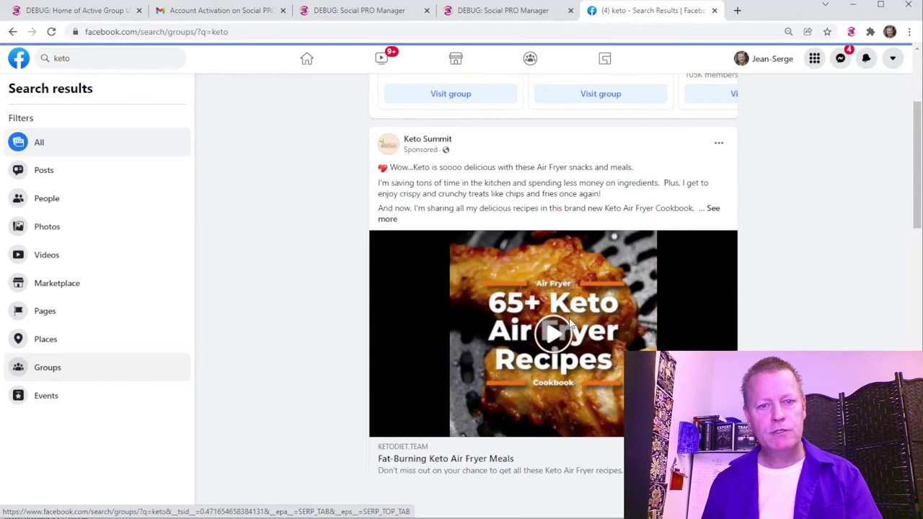
{"action": "scroll", "coordinate": [200, 354], "scroll_direction": "up", "scroll_amount": 3}
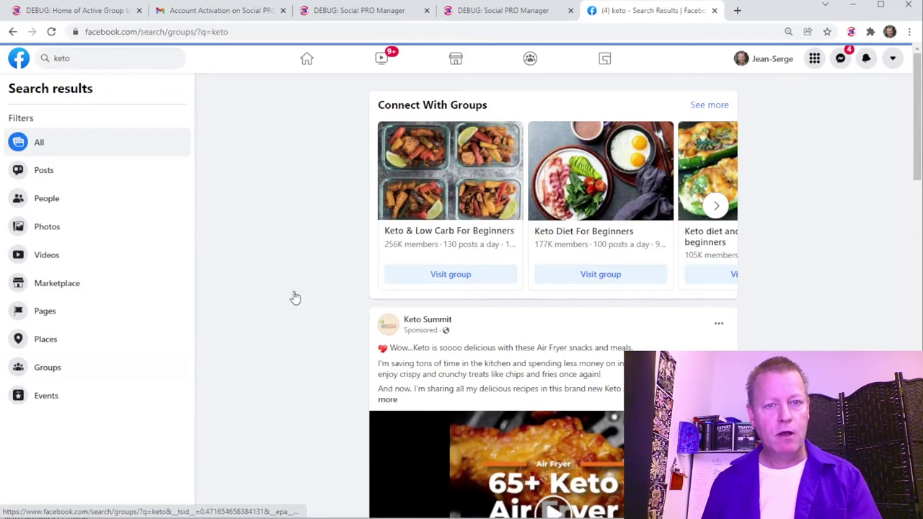
{"action": "left_click", "coordinate": [49, 367]}
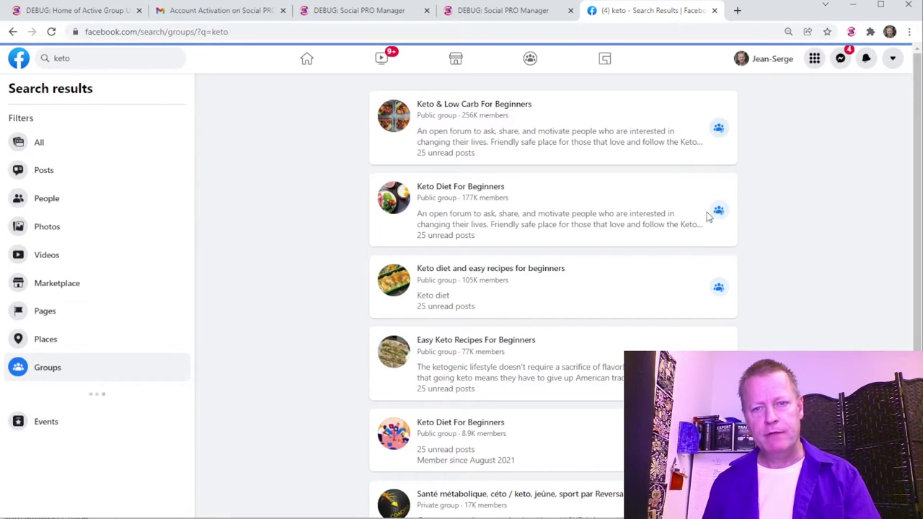
- Add the Keto & Low Carb For Beginners group URL to Active Group Users
{"action": "right_click", "coordinate": [467, 109]}
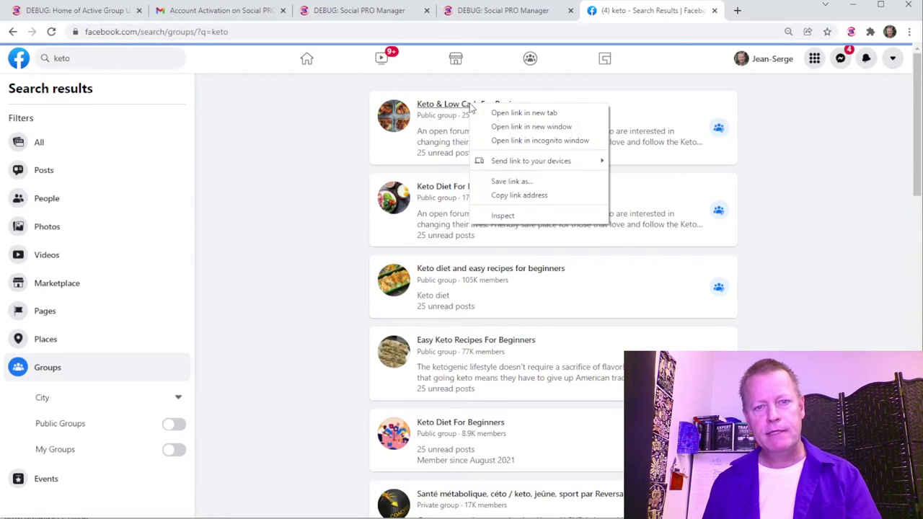
{"action": "left_click", "coordinate": [519, 196]}
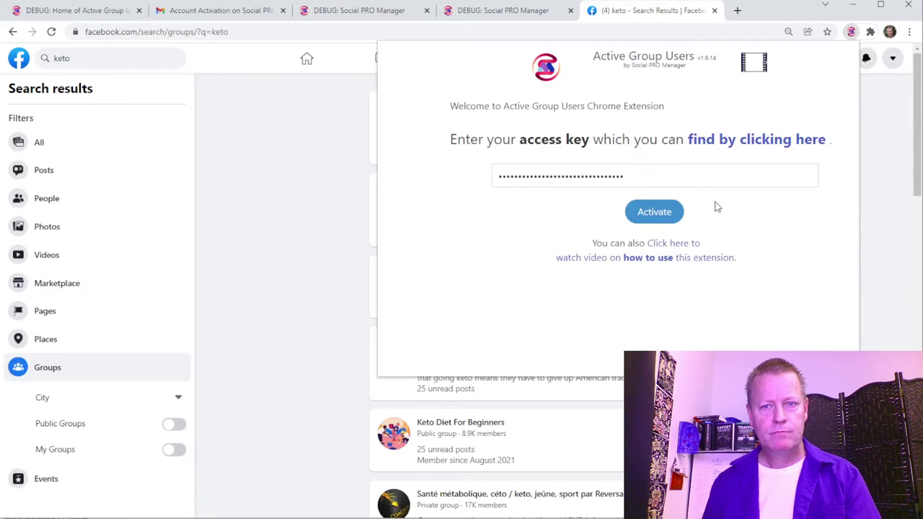
{"action": "left_click", "coordinate": [629, 206]}
{"action": "left_click", "coordinate": [577, 141]}
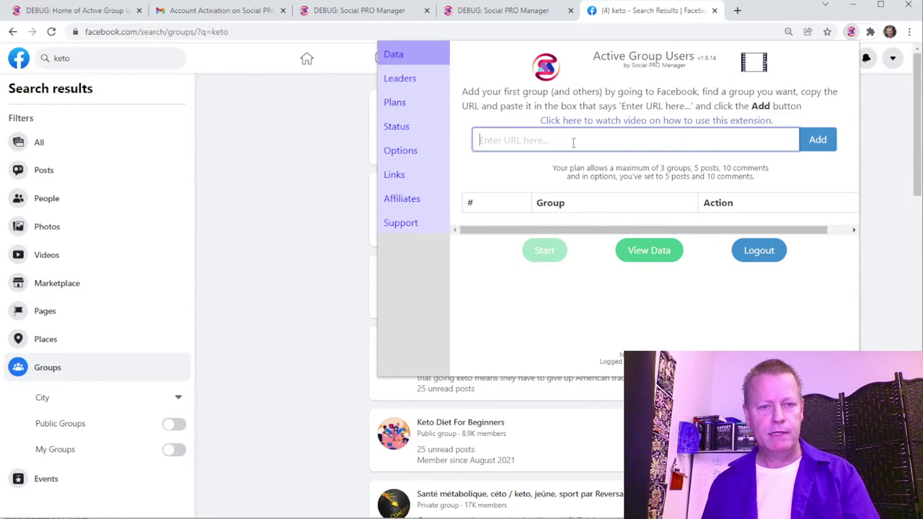
{"action": "key", "text": "ctrl+v"}
{"action": "left_click", "coordinate": [819, 140]}
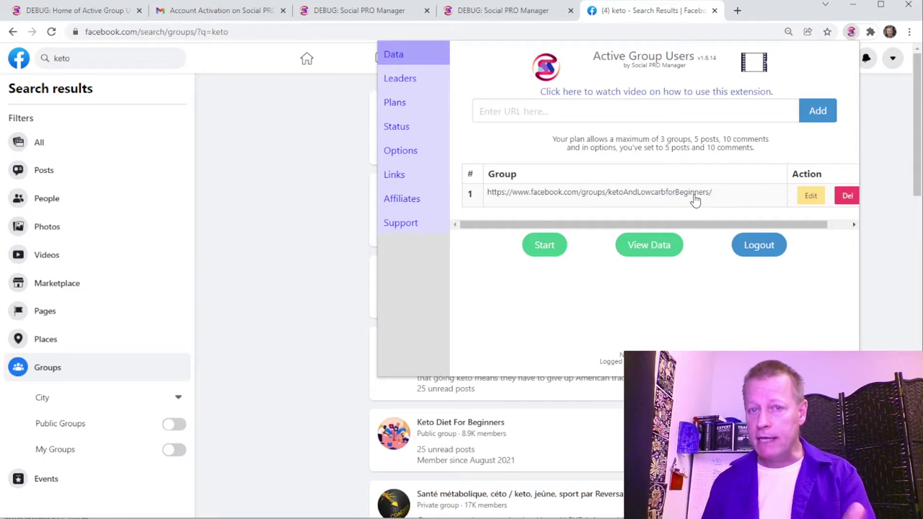
{"action": "left_click", "coordinate": [303, 236]}
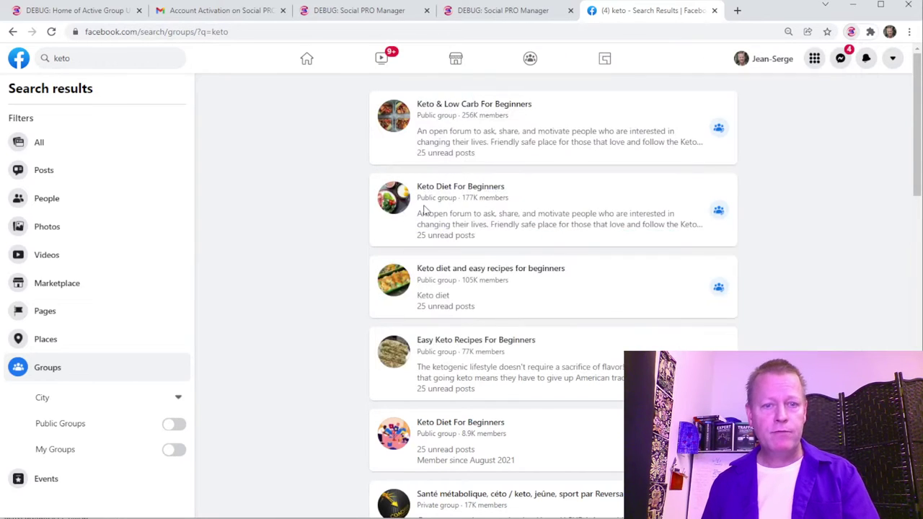
- Add the Keto Diet For Beginners group URL to the scrape list
{"action": "right_click", "coordinate": [453, 186]}
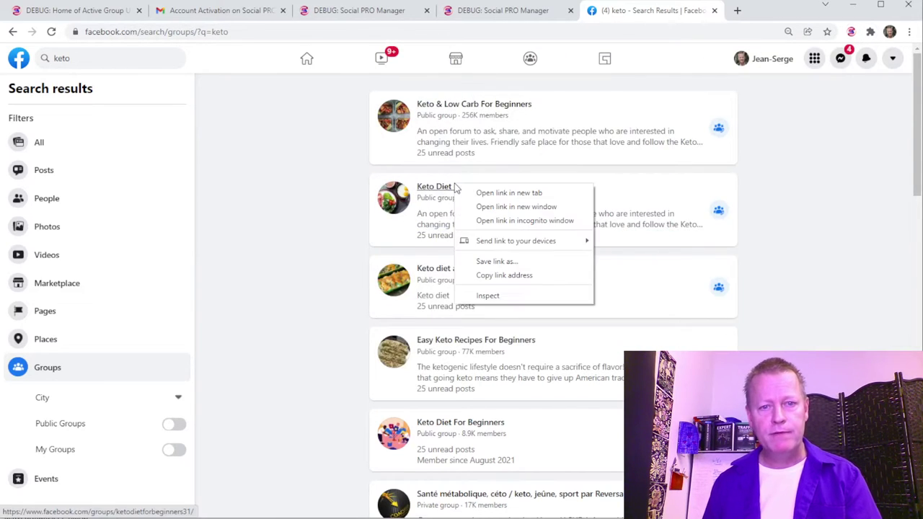
{"action": "left_click", "coordinate": [501, 281]}
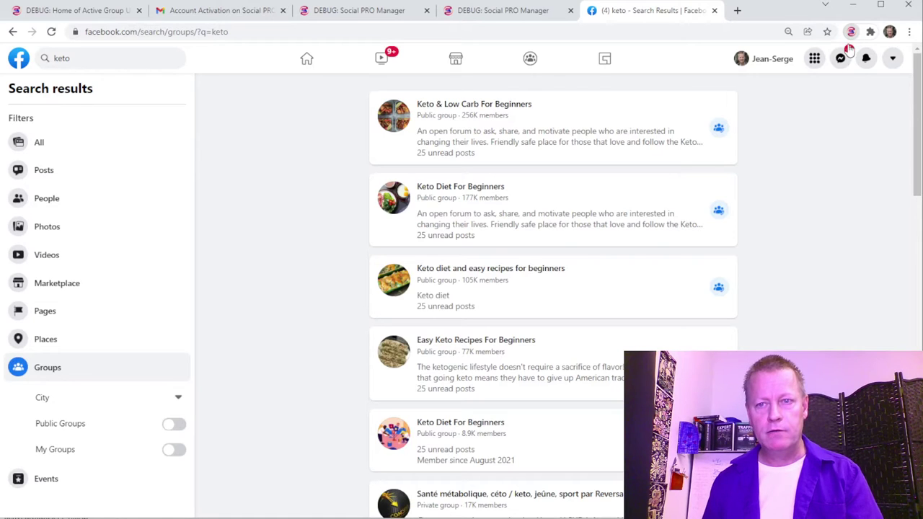
{"action": "left_click", "coordinate": [852, 32]}
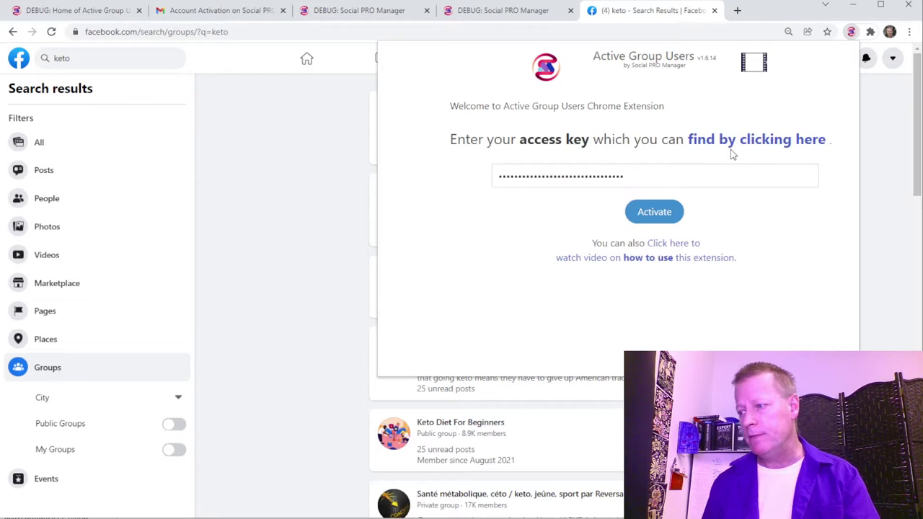
{"action": "left_click", "coordinate": [536, 112]}
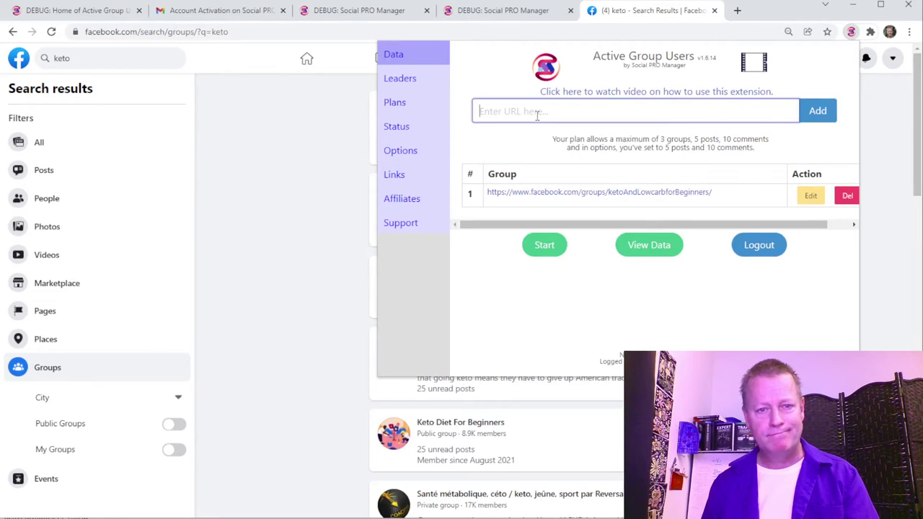
{"action": "key", "text": "ctrl+v"}
{"action": "left_click", "coordinate": [815, 113]}
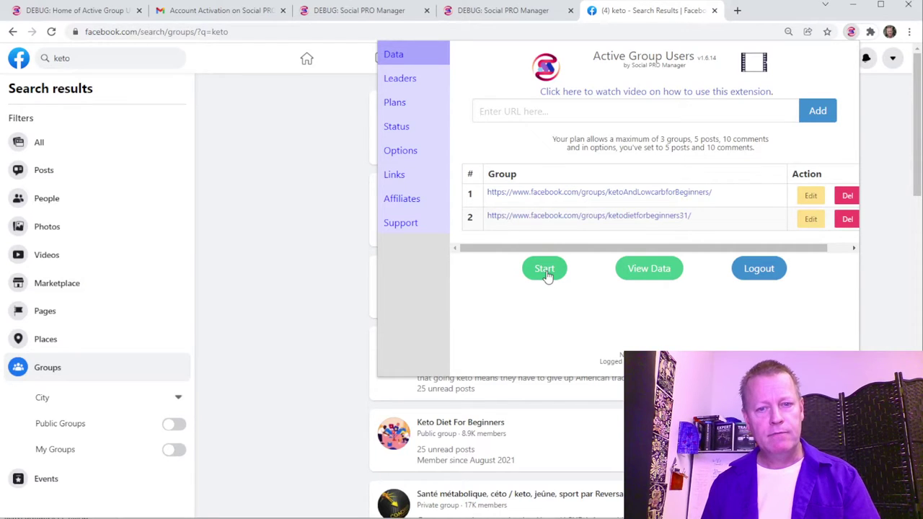
- Start the scrape of both keto groups and wait until it reports 86 comments
{"action": "left_click", "coordinate": [546, 270]}
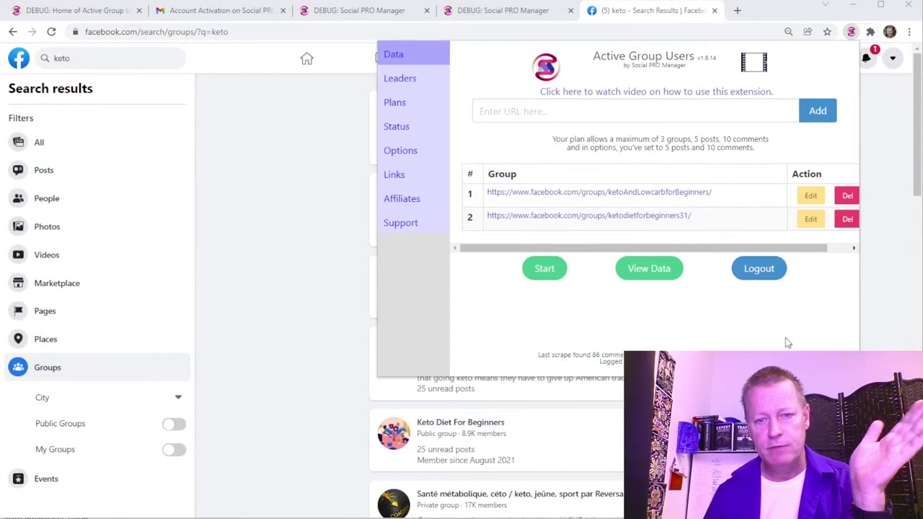
{"action": "triple_click", "coordinate": [552, 354]}
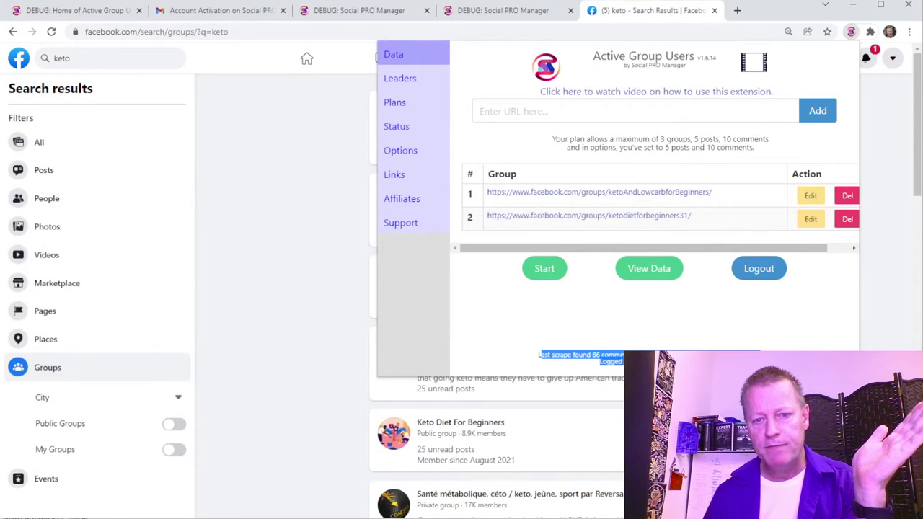
- Open the 86 scraped records on the socialpromanager.com User data page via View Data
{"action": "left_click", "coordinate": [769, 348]}
{"action": "triple_click", "coordinate": [764, 350]}
{"action": "left_click", "coordinate": [759, 350]}
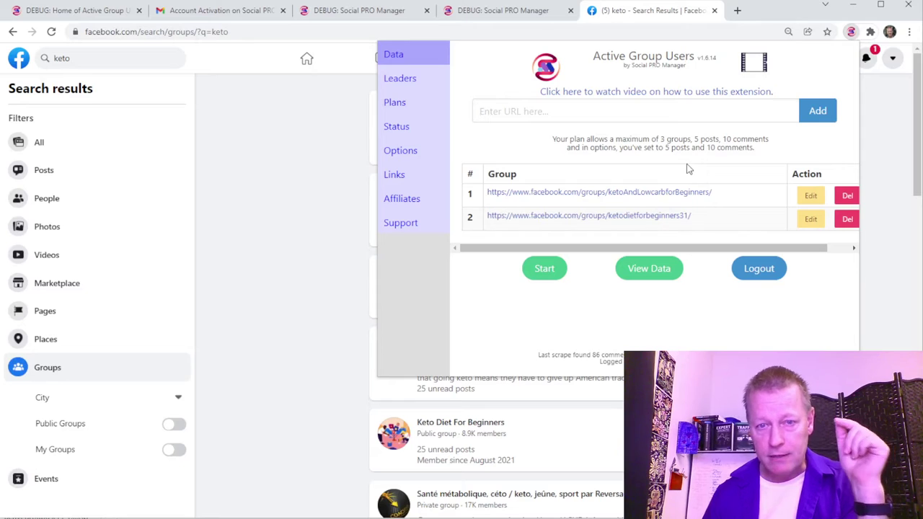
{"action": "left_click", "coordinate": [652, 269]}
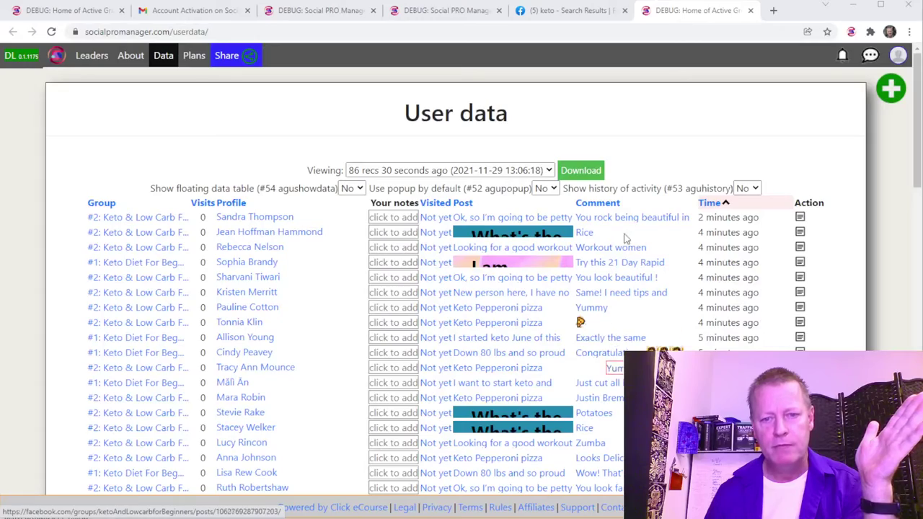
{"action": "mouse_move", "coordinate": [509, 281]}
{"action": "scroll", "coordinate": [534, 317], "scroll_direction": "down", "scroll_amount": 3}
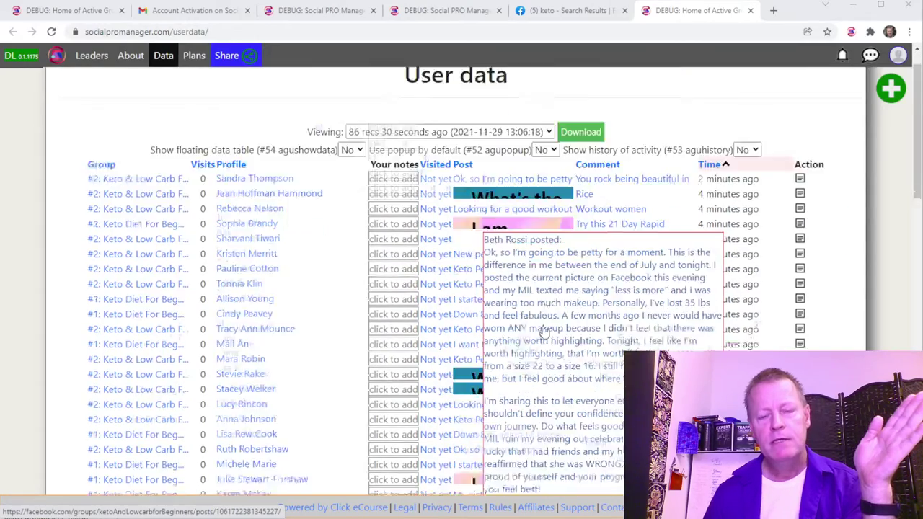
{"action": "scroll", "coordinate": [555, 259], "scroll_direction": "up", "scroll_amount": 4}
{"action": "mouse_move", "coordinate": [582, 223]}
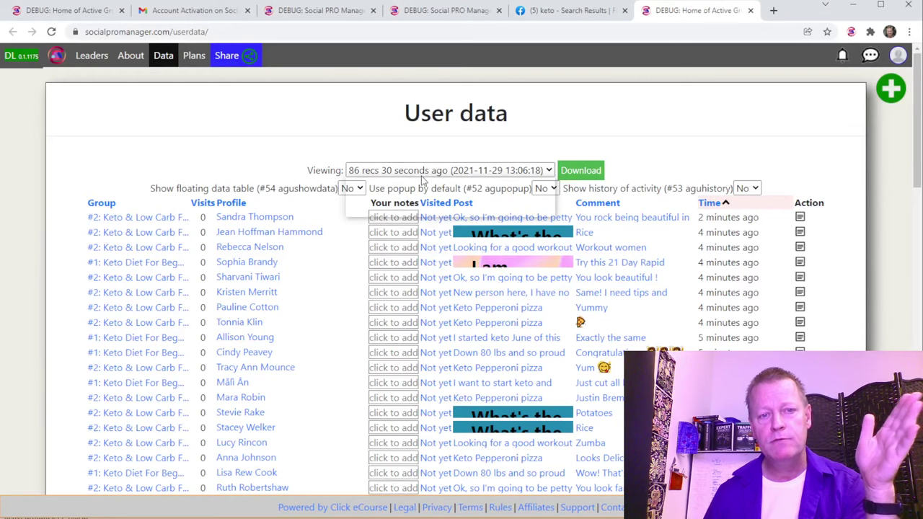
{"action": "left_click", "coordinate": [407, 173]}
{"action": "left_click", "coordinate": [422, 178]}
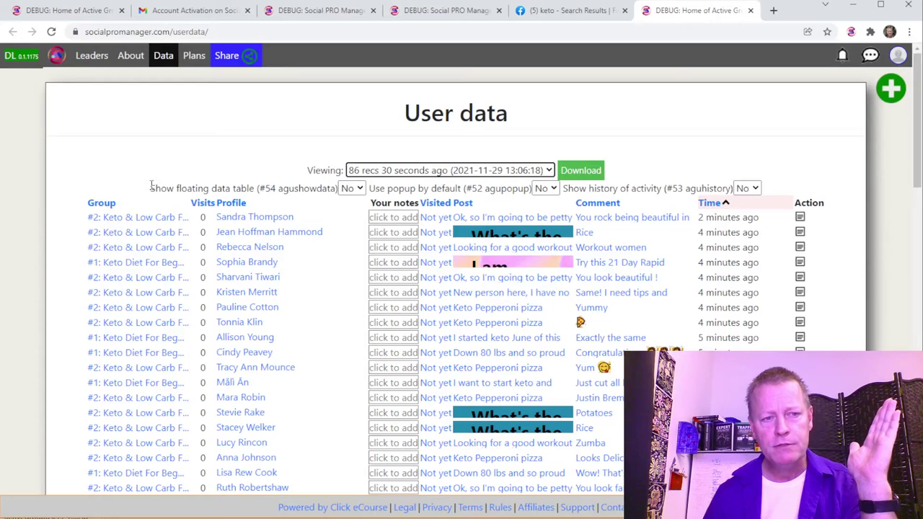
{"action": "left_click_drag", "start_coordinate": [146, 193], "coordinate": [279, 199]}
{"action": "left_click", "coordinate": [285, 192]}
{"action": "left_click_drag", "start_coordinate": [389, 185], "coordinate": [454, 189]}
{"action": "left_click_drag", "start_coordinate": [587, 189], "coordinate": [645, 189]}
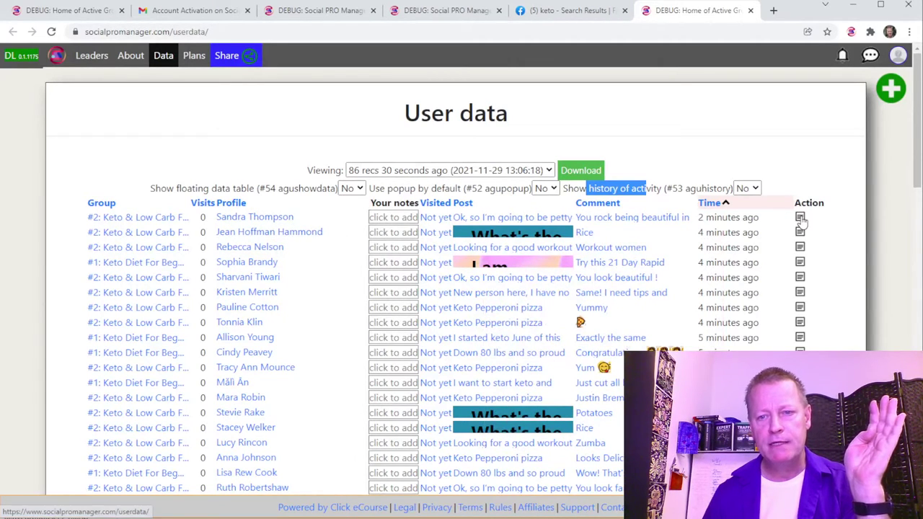
{"action": "left_click", "coordinate": [800, 218]}
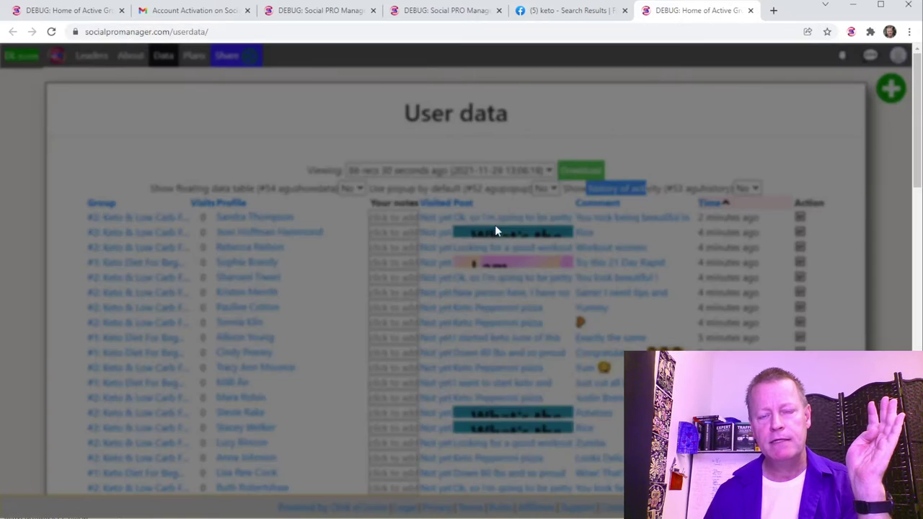
{"action": "scroll", "coordinate": [397, 267], "scroll_direction": "down", "scroll_amount": 5}
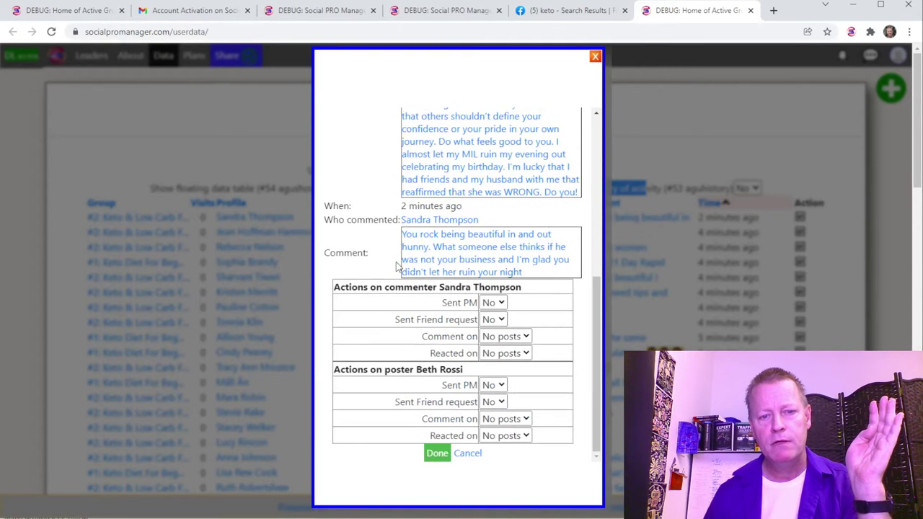
{"action": "left_click_drag", "start_coordinate": [444, 312], "coordinate": [463, 352]}
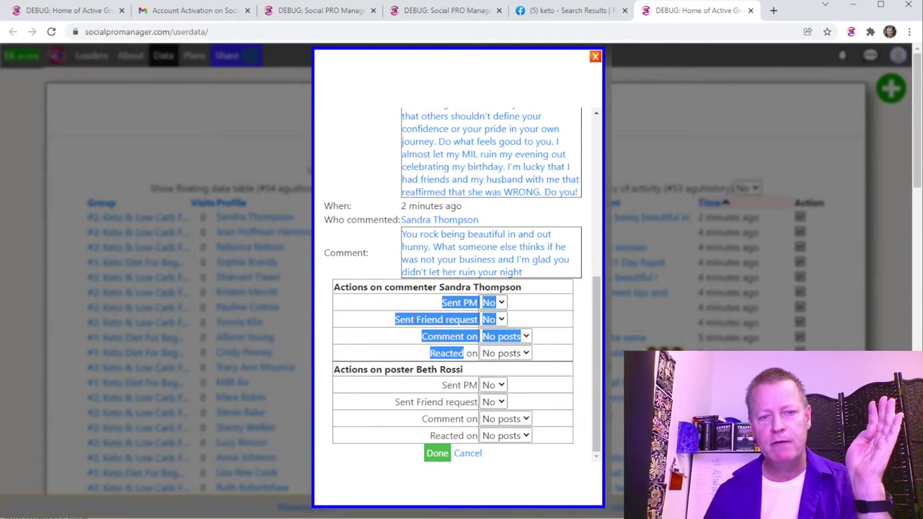
{"action": "left_click", "coordinate": [449, 329]}
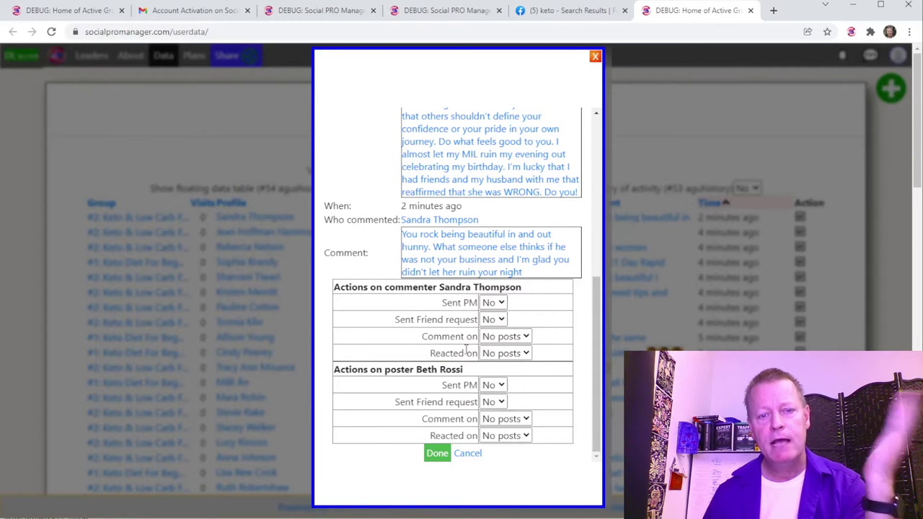
{"action": "left_click_drag", "start_coordinate": [357, 372], "coordinate": [465, 385]}
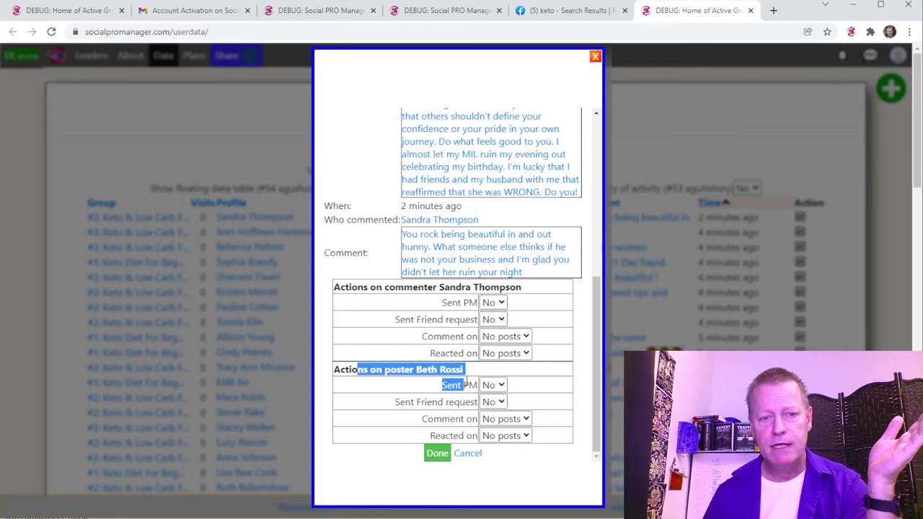
{"action": "double_click", "coordinate": [398, 369]}
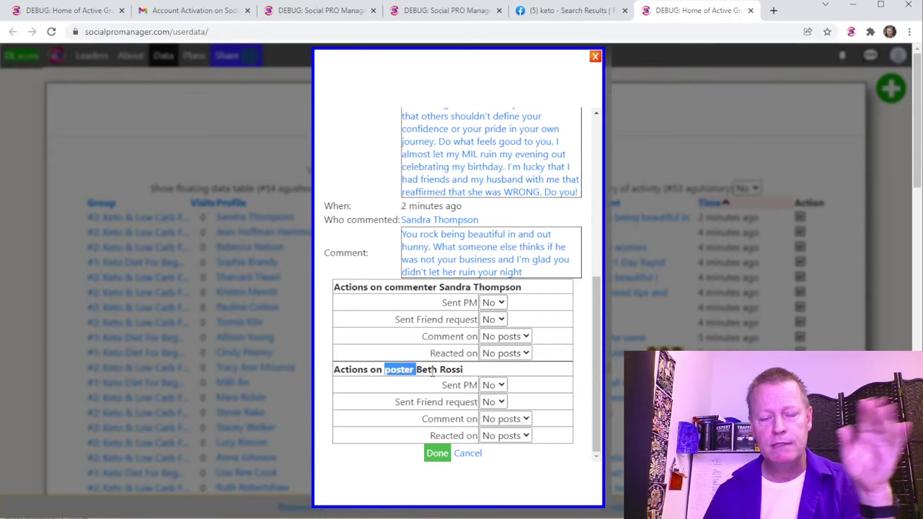
{"action": "left_click_drag", "start_coordinate": [396, 288], "coordinate": [467, 290]}
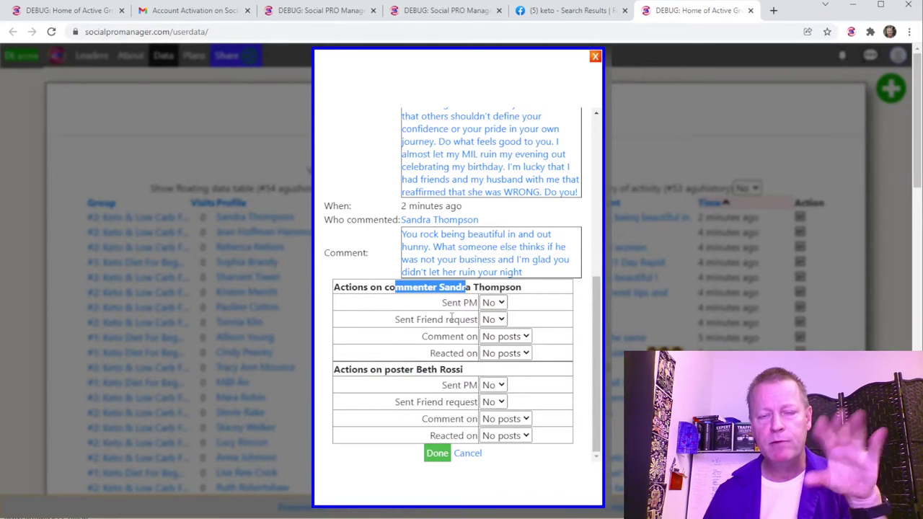
{"action": "scroll", "coordinate": [434, 339], "scroll_direction": "up", "scroll_amount": 5}
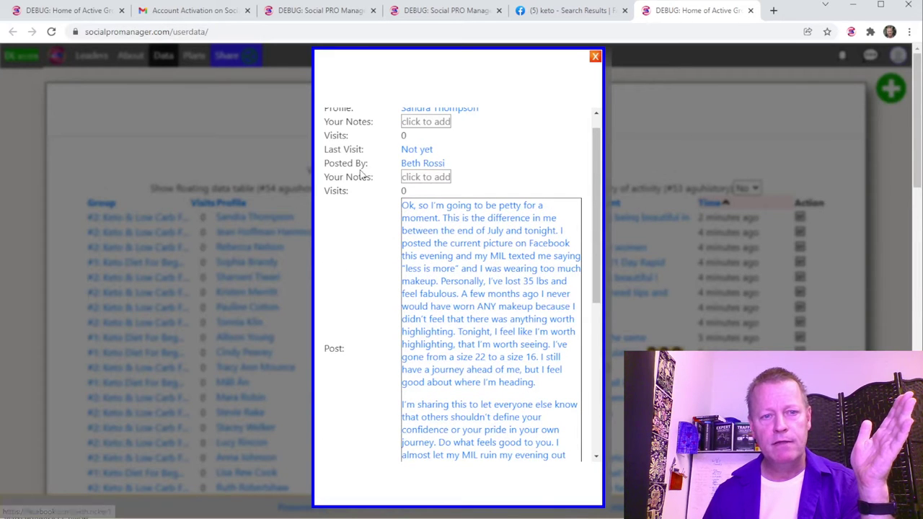
{"action": "scroll", "coordinate": [383, 195], "scroll_direction": "up", "scroll_amount": 1}
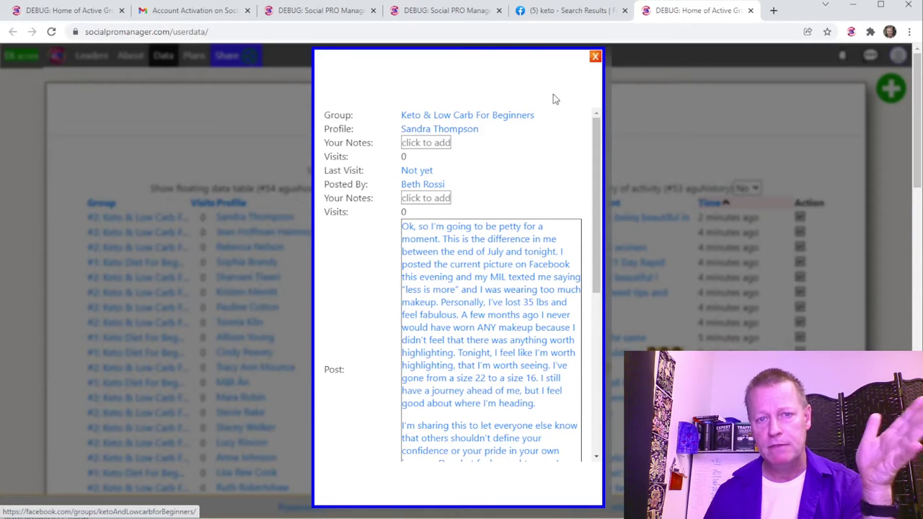
{"action": "left_click", "coordinate": [595, 56]}
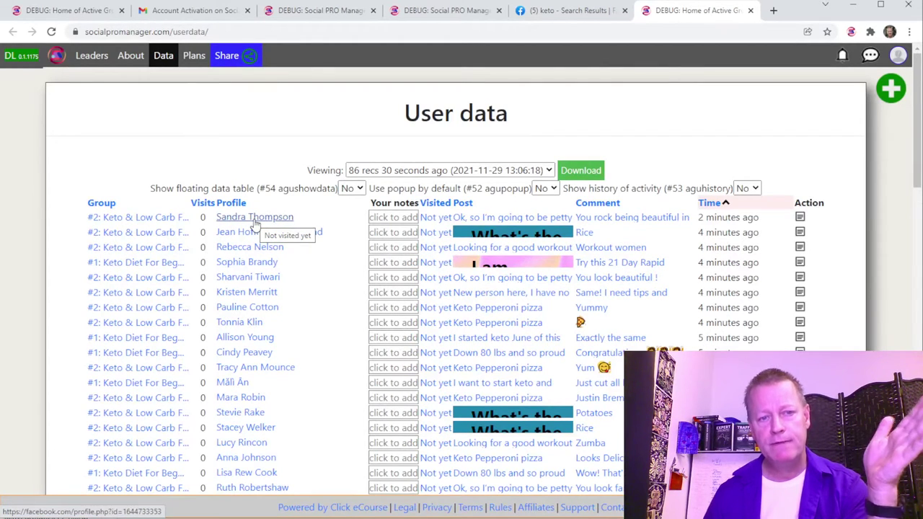
- Open the first commenter's Facebook profile and scroll through it
{"action": "left_click", "coordinate": [255, 223]}
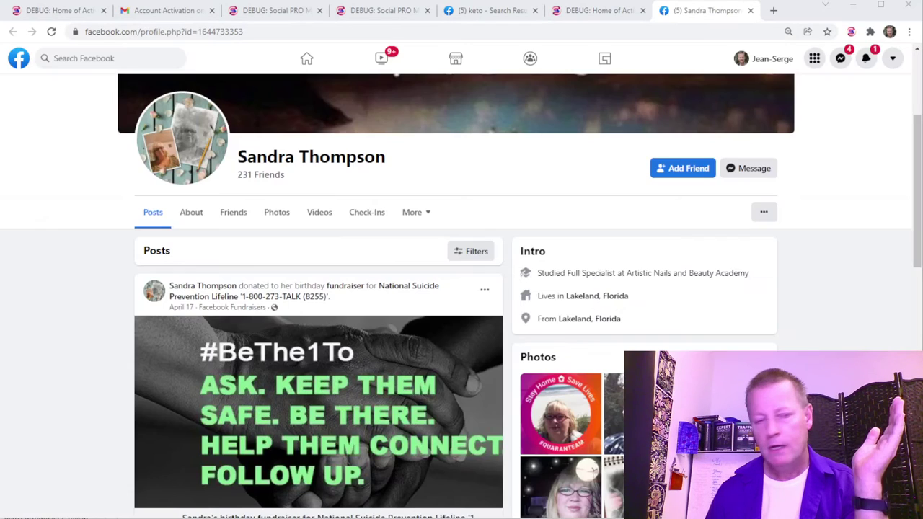
{"action": "scroll", "coordinate": [356, 304], "scroll_direction": "down", "scroll_amount": 3}
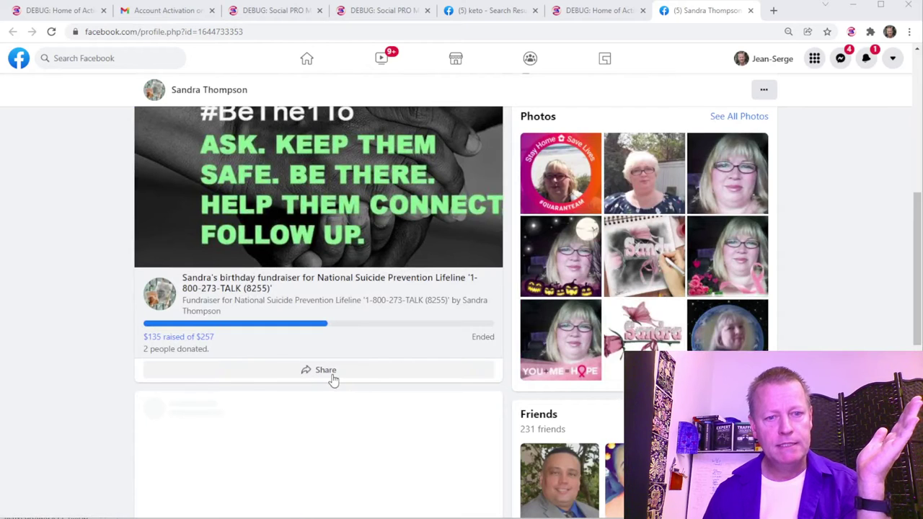
{"action": "scroll", "coordinate": [337, 393], "scroll_direction": "down", "scroll_amount": 3}
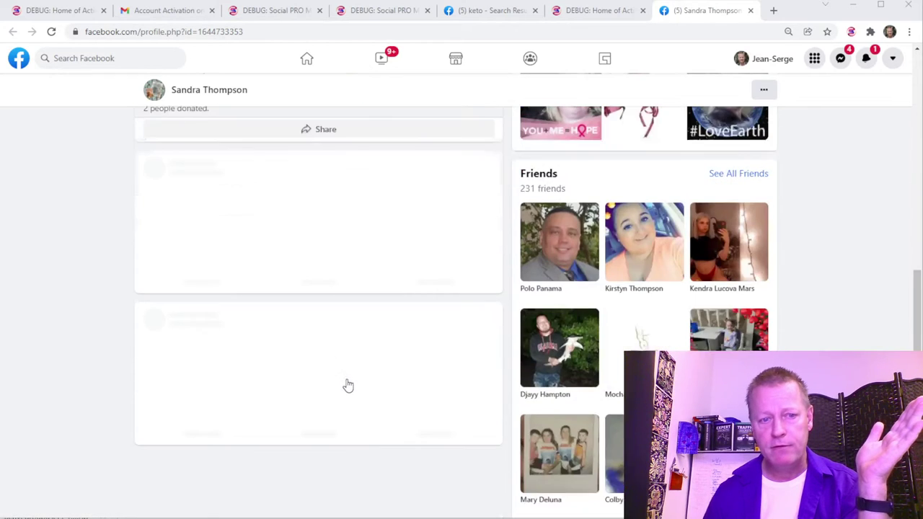
{"action": "scroll", "coordinate": [359, 396], "scroll_direction": "up", "scroll_amount": 6}
{"action": "scroll", "coordinate": [358, 395], "scroll_direction": "up", "scroll_amount": 2}
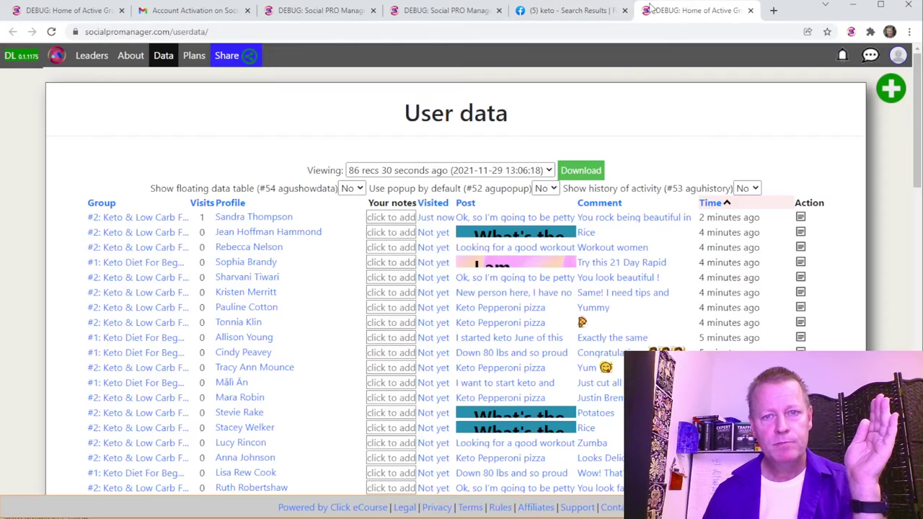
- Add the note "Can't comment" to the top commenter's Your notes field and save it
{"action": "left_click", "coordinate": [393, 218]}
{"action": "type", "text": "C"}
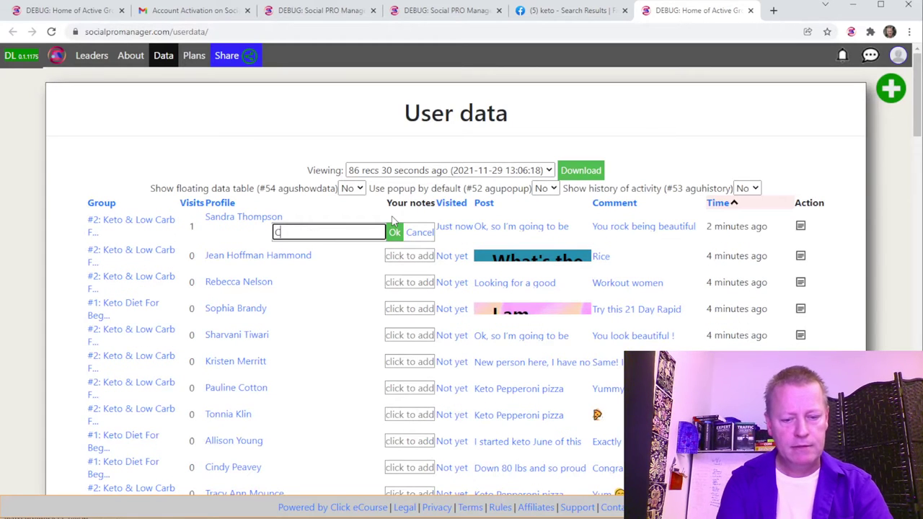
{"action": "type", "text": "an't comment"}
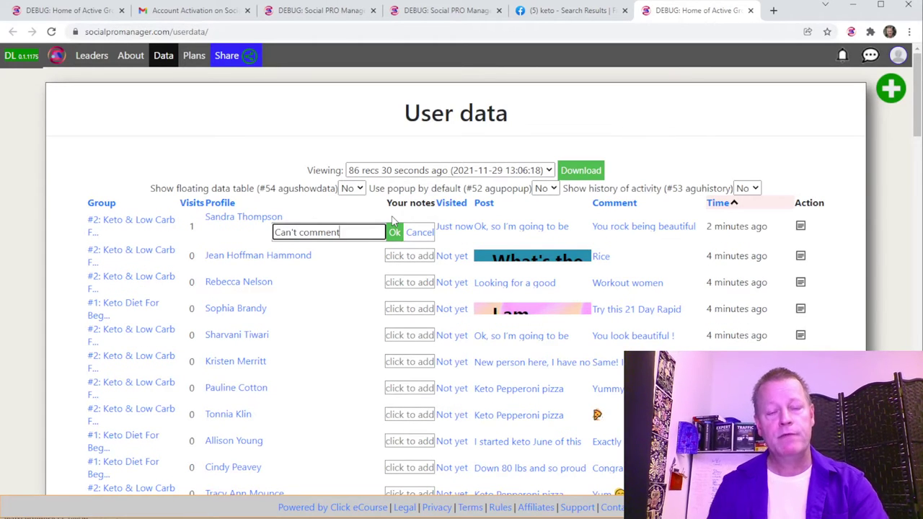
{"action": "left_click", "coordinate": [391, 230]}
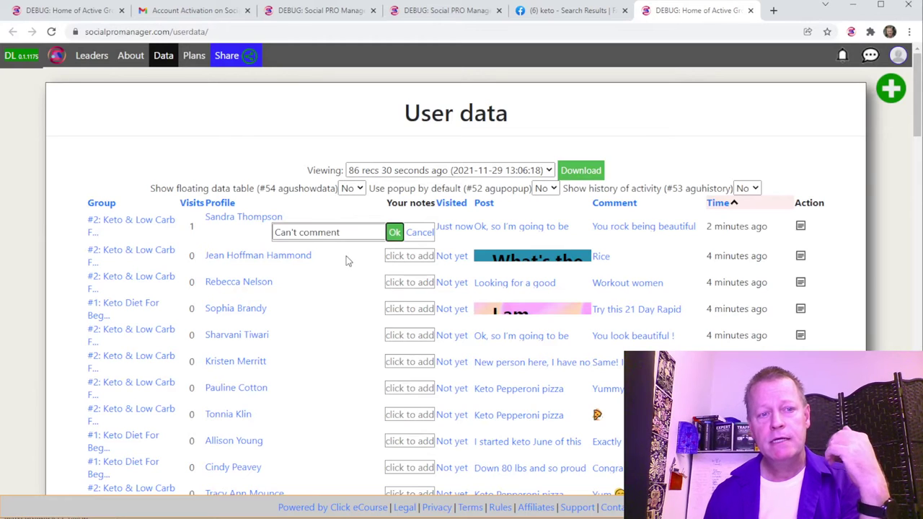
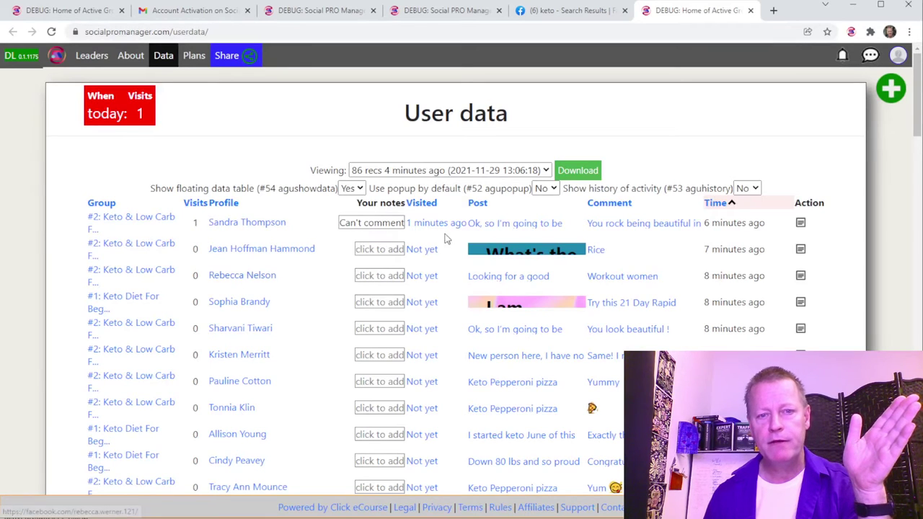
- Show the first row's full comment in its Details box, then close it
{"action": "mouse_move", "coordinate": [507, 229]}
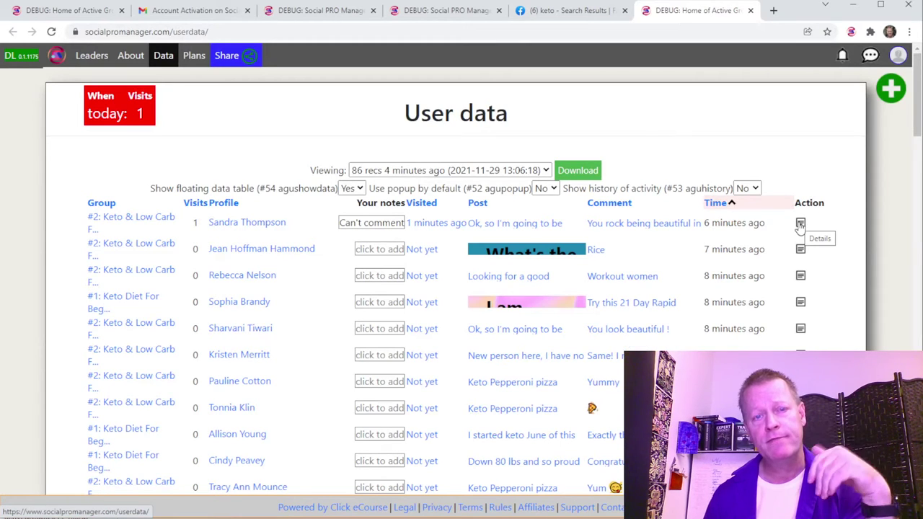
{"action": "left_click", "coordinate": [800, 225]}
{"action": "left_click", "coordinate": [604, 165]}
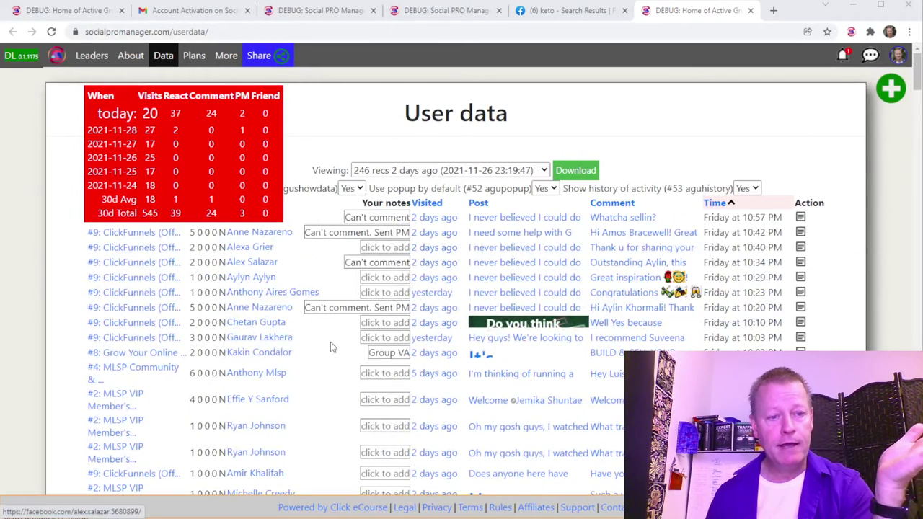
{"action": "scroll", "coordinate": [198, 341], "scroll_direction": "down", "scroll_amount": 4}
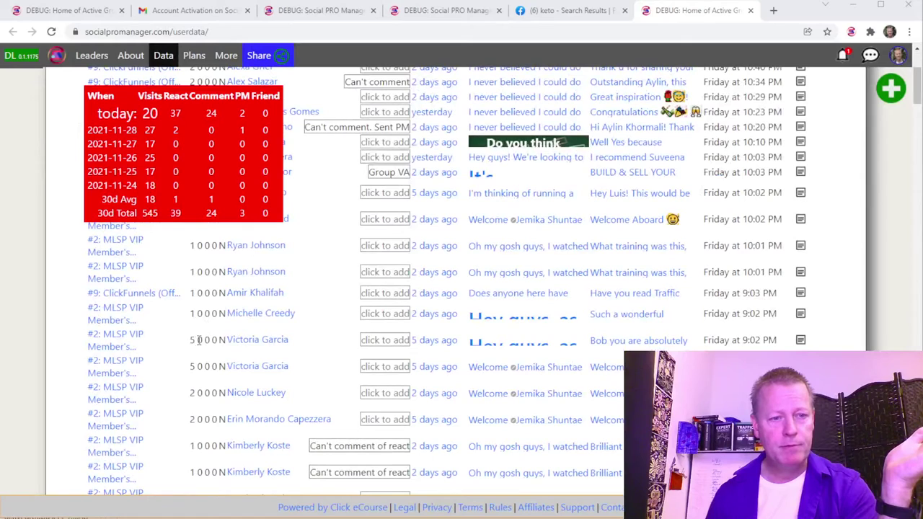
{"action": "scroll", "coordinate": [199, 346], "scroll_direction": "down", "scroll_amount": 3}
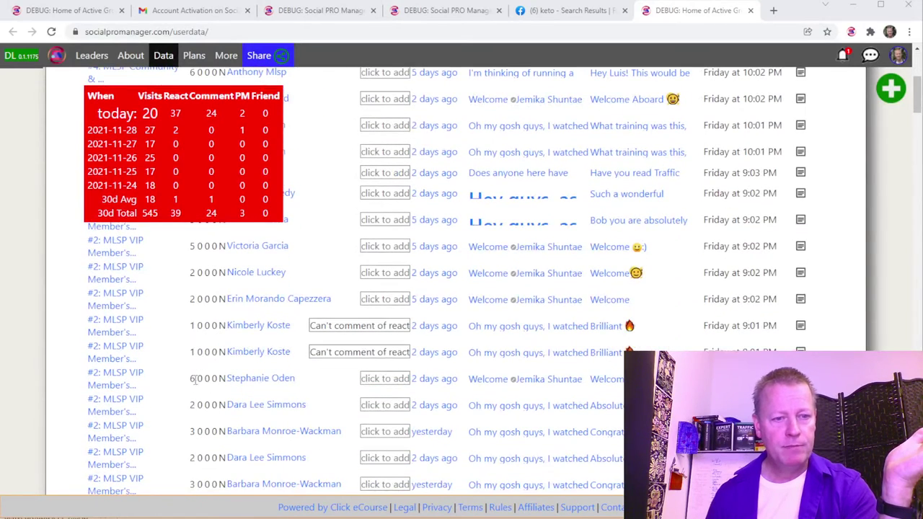
{"action": "scroll", "coordinate": [195, 404], "scroll_direction": "down", "scroll_amount": 2}
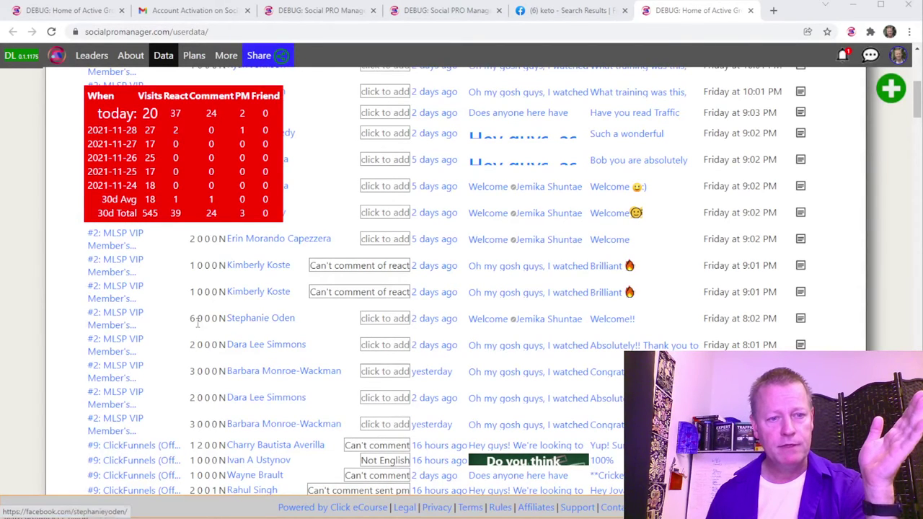
{"action": "mouse_move", "coordinate": [193, 320]}
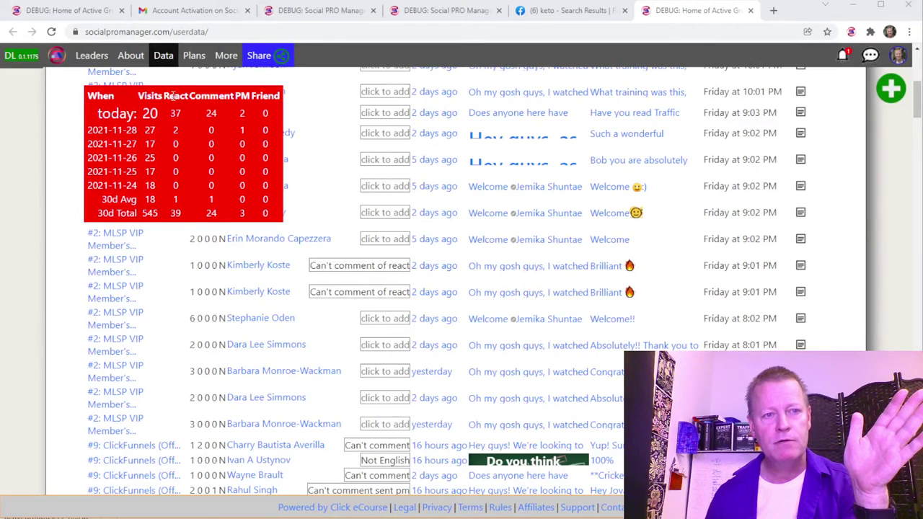
{"action": "left_click_drag", "start_coordinate": [164, 98], "coordinate": [260, 101]}
{"action": "left_click", "coordinate": [263, 100]}
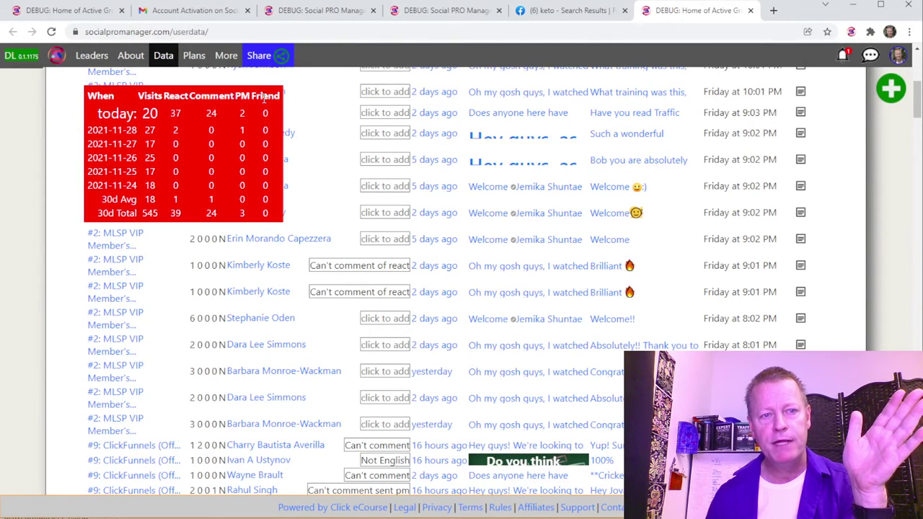
{"action": "double_click", "coordinate": [242, 115]}
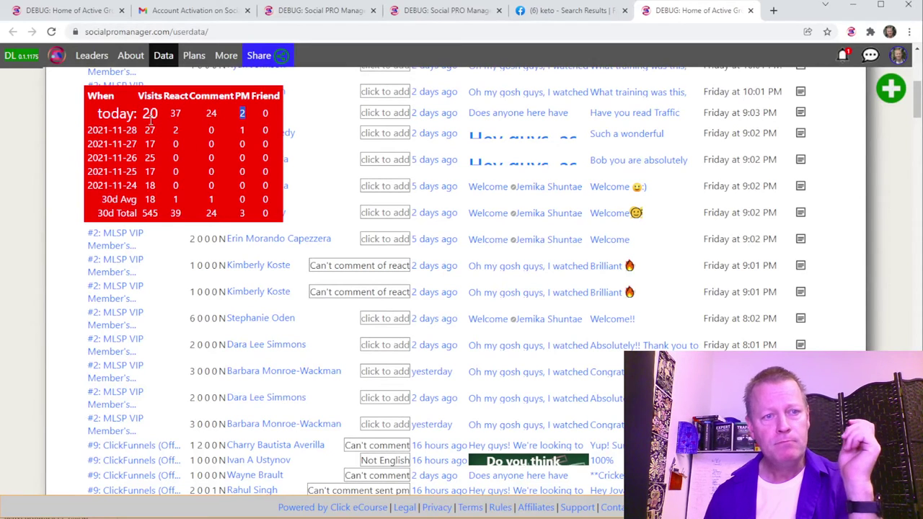
{"action": "left_click_drag", "start_coordinate": [142, 115], "coordinate": [156, 114]}
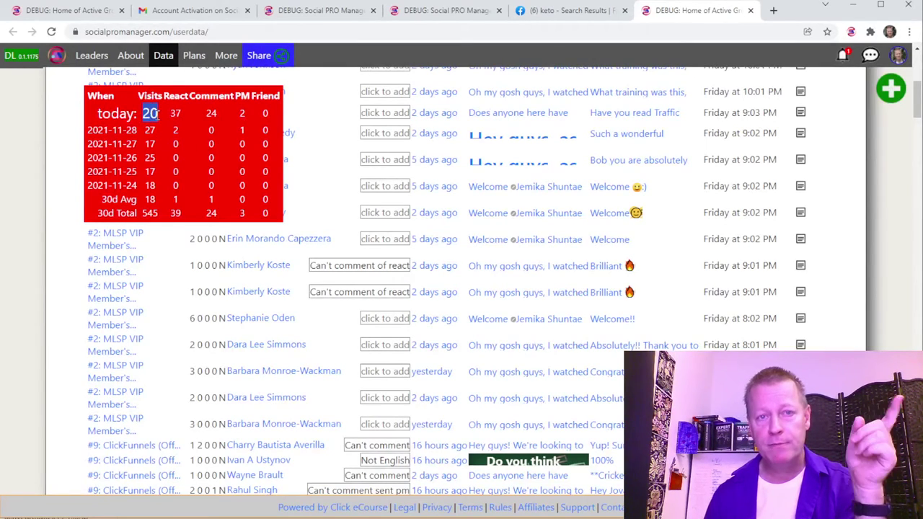
{"action": "double_click", "coordinate": [149, 129]}
{"action": "left_click", "coordinate": [149, 143]}
{"action": "double_click", "coordinate": [150, 157]}
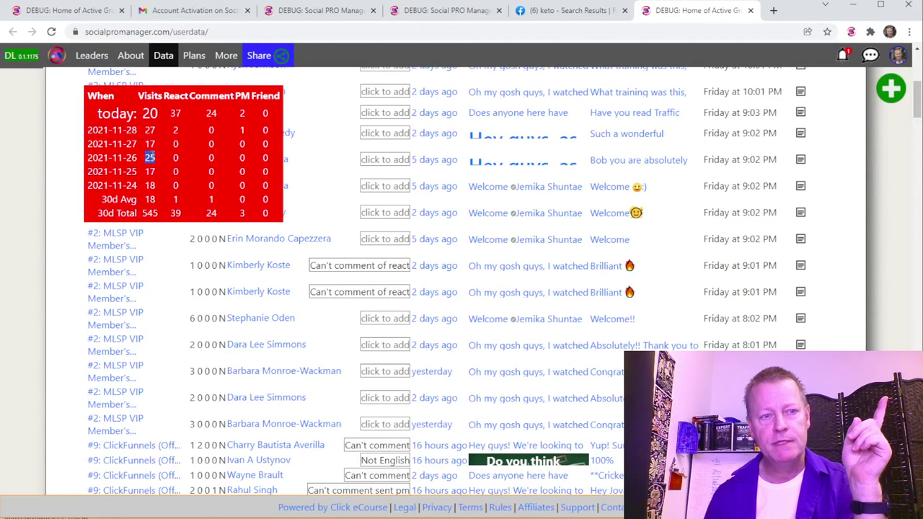
{"action": "left_click", "coordinate": [163, 218]}
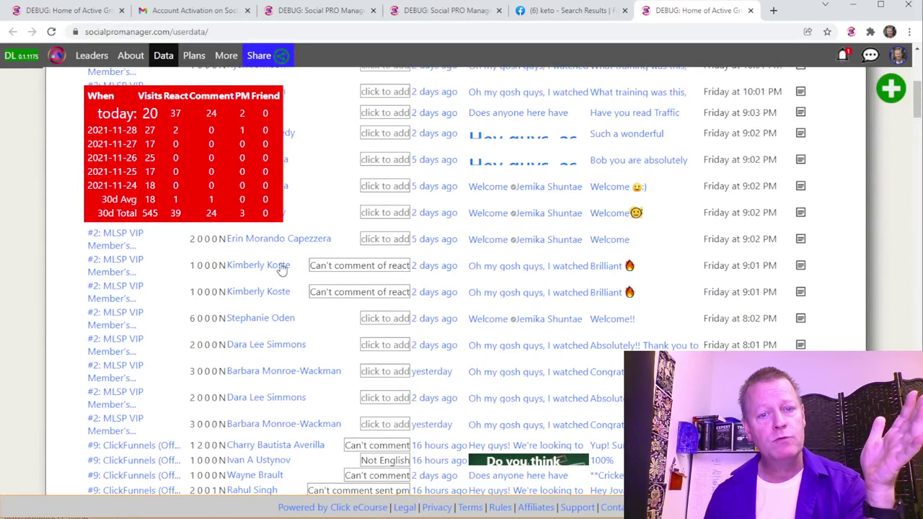
{"action": "scroll", "coordinate": [281, 271], "scroll_direction": "up", "scroll_amount": 10}
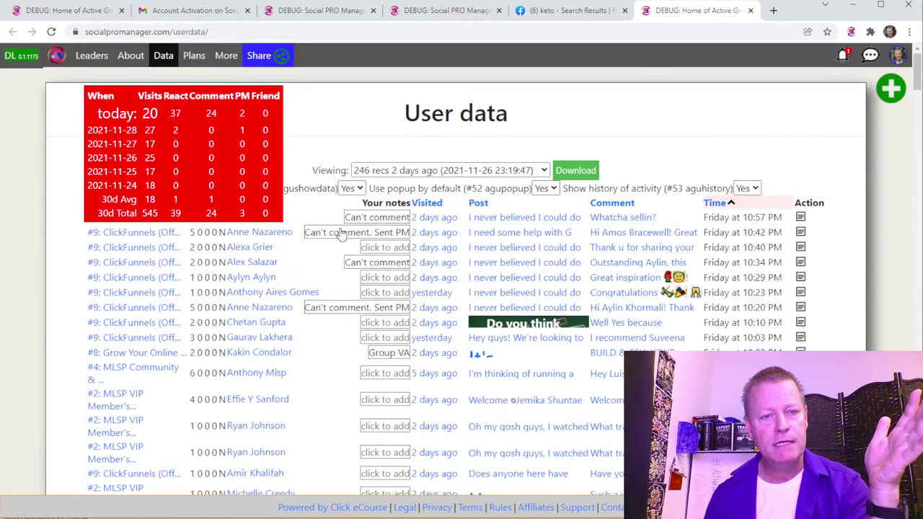
{"action": "scroll", "coordinate": [346, 329], "scroll_direction": "down", "scroll_amount": 5}
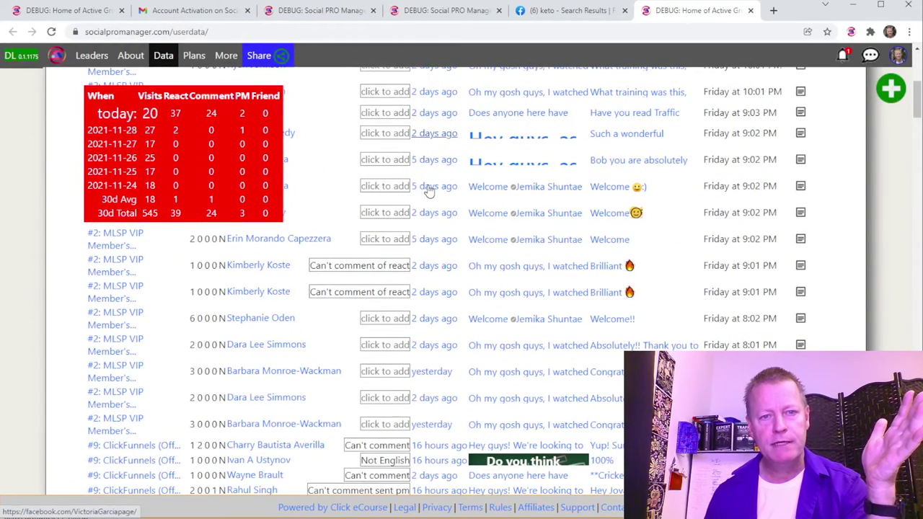
{"action": "scroll", "coordinate": [426, 202], "scroll_direction": "down", "scroll_amount": 4}
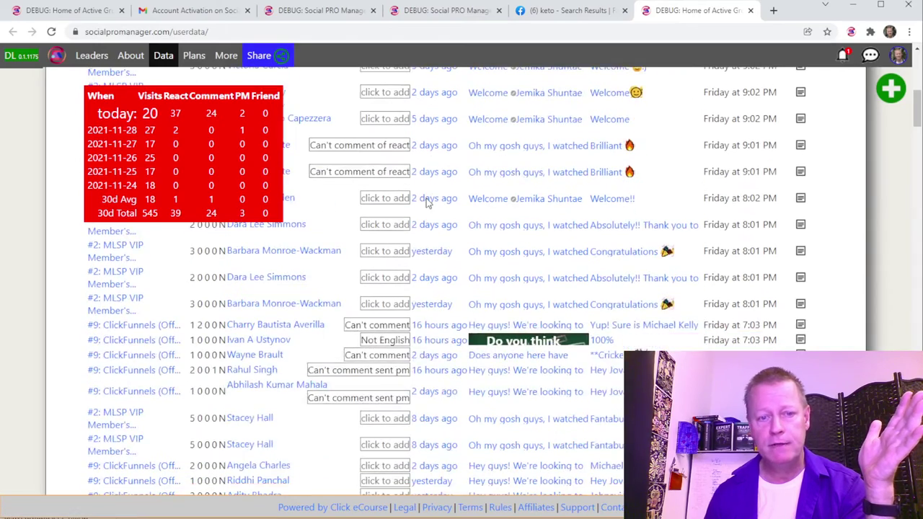
{"action": "scroll", "coordinate": [422, 287], "scroll_direction": "down", "scroll_amount": 1}
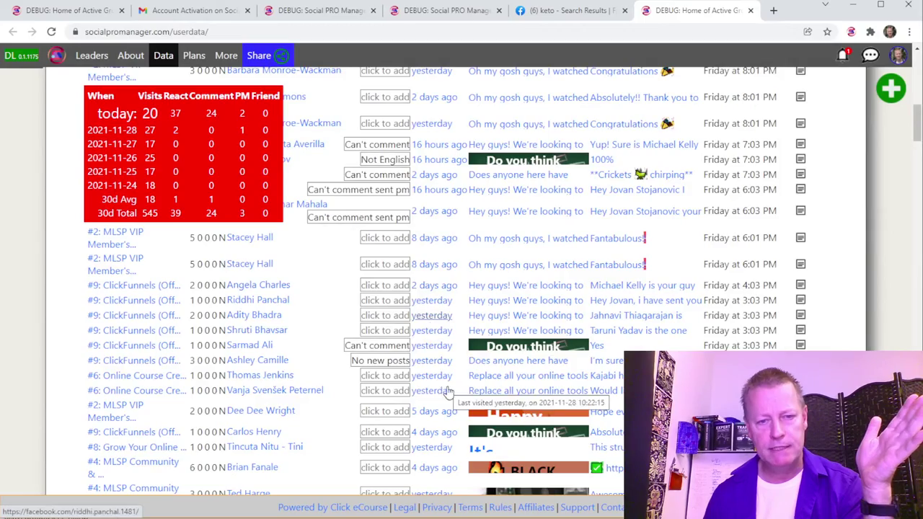
{"action": "scroll", "coordinate": [447, 389], "scroll_direction": "down", "scroll_amount": 4}
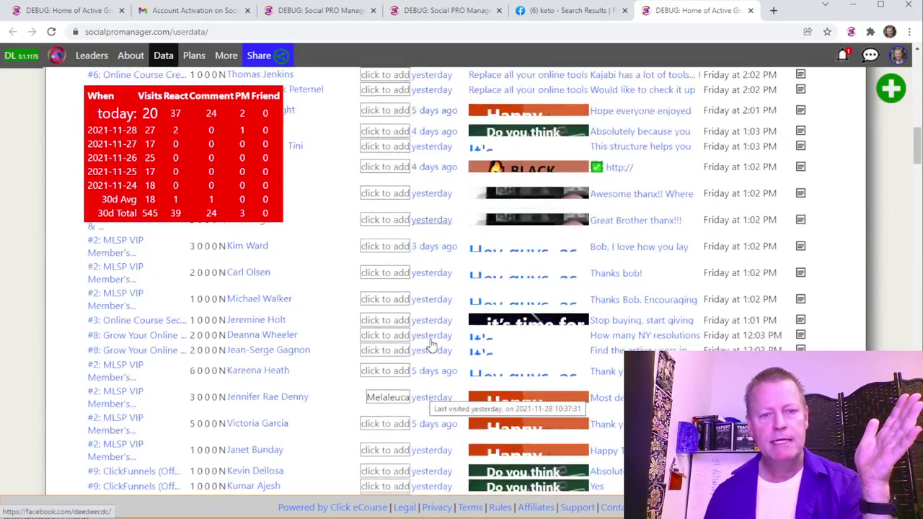
{"action": "scroll", "coordinate": [431, 346], "scroll_direction": "down", "scroll_amount": 10}
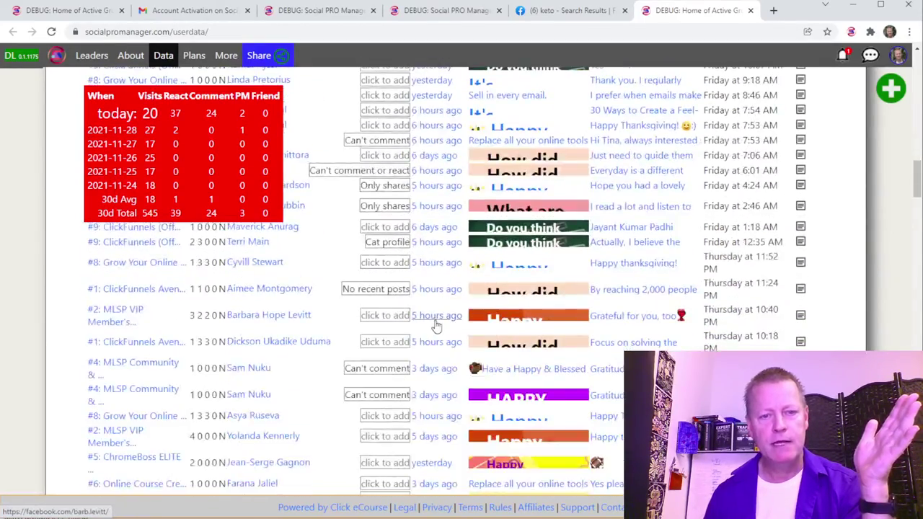
{"action": "scroll", "coordinate": [436, 326], "scroll_direction": "down", "scroll_amount": 15}
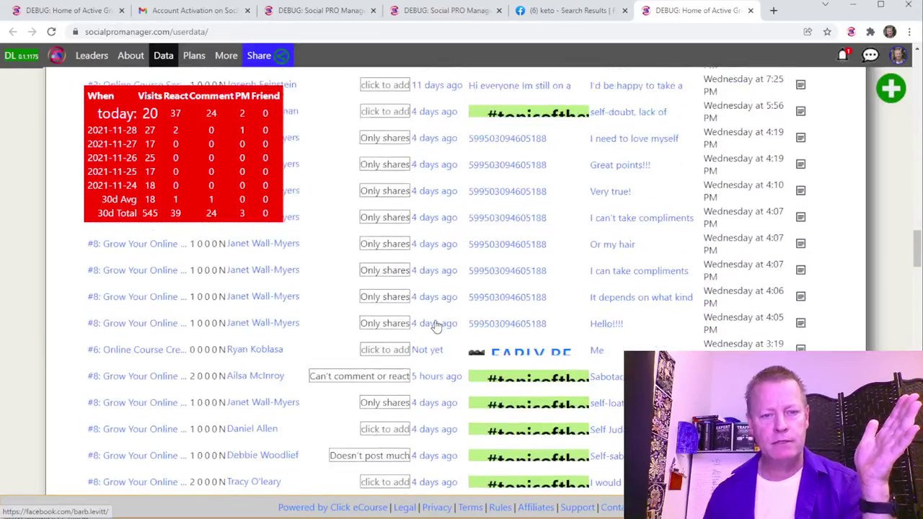
{"action": "scroll", "coordinate": [436, 326], "scroll_direction": "down", "scroll_amount": 2}
{"action": "scroll", "coordinate": [427, 236], "scroll_direction": "up", "scroll_amount": 2}
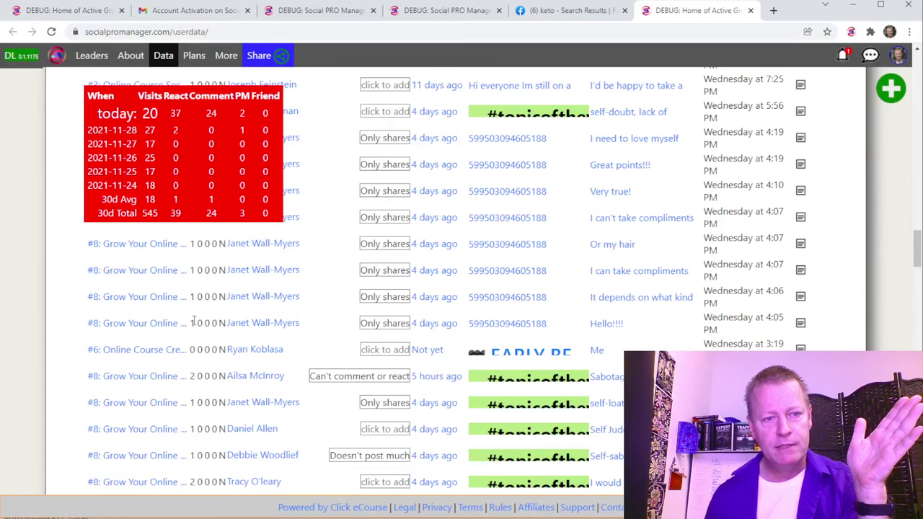
{"action": "scroll", "coordinate": [298, 387], "scroll_direction": "down", "scroll_amount": 5}
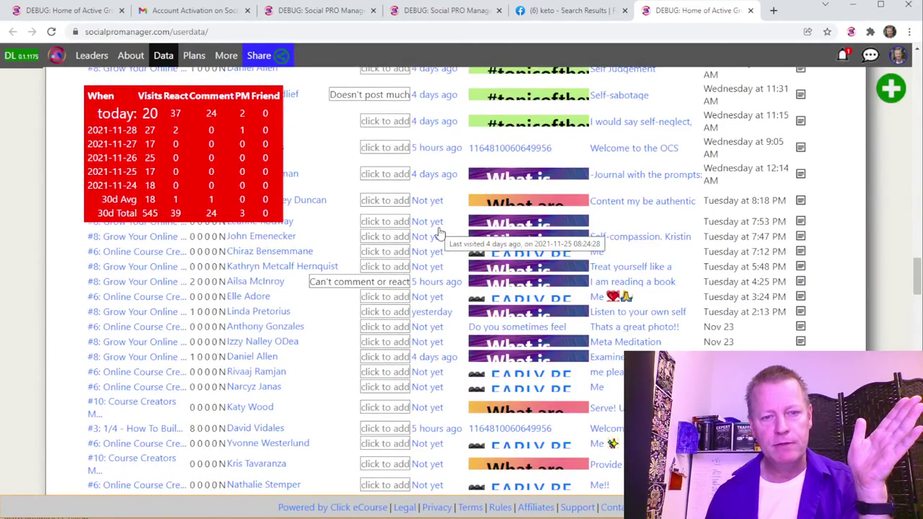
{"action": "scroll", "coordinate": [445, 433], "scroll_direction": "down", "scroll_amount": 5}
{"action": "scroll", "coordinate": [449, 436], "scroll_direction": "up", "scroll_amount": 15}
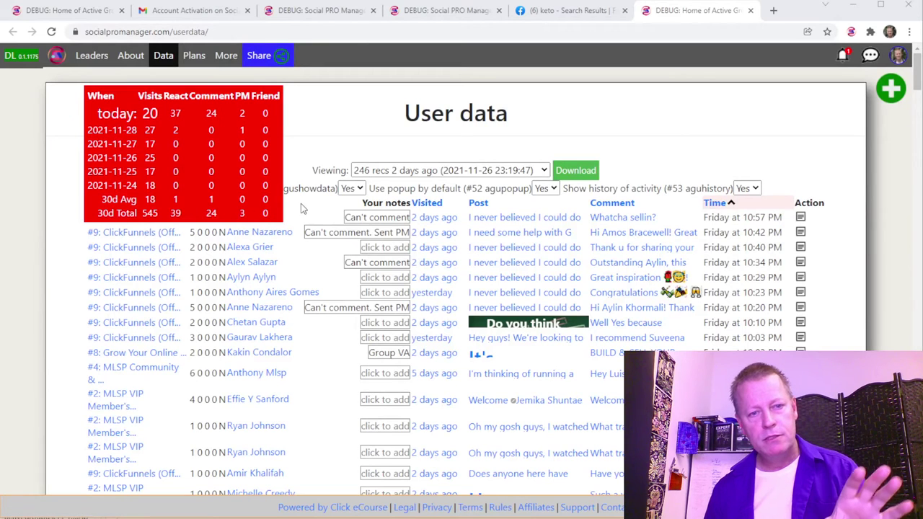
- Sort the records by visit time and scroll down to the rows last visited 5 hours ago
{"action": "left_click", "coordinate": [434, 206]}
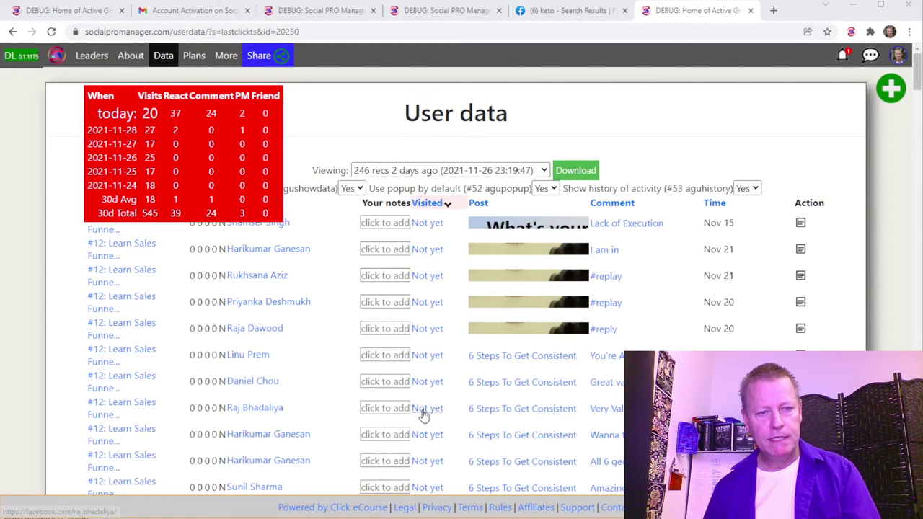
{"action": "scroll", "coordinate": [422, 411], "scroll_direction": "down", "scroll_amount": 2}
{"action": "scroll", "coordinate": [416, 318], "scroll_direction": "down", "scroll_amount": 15}
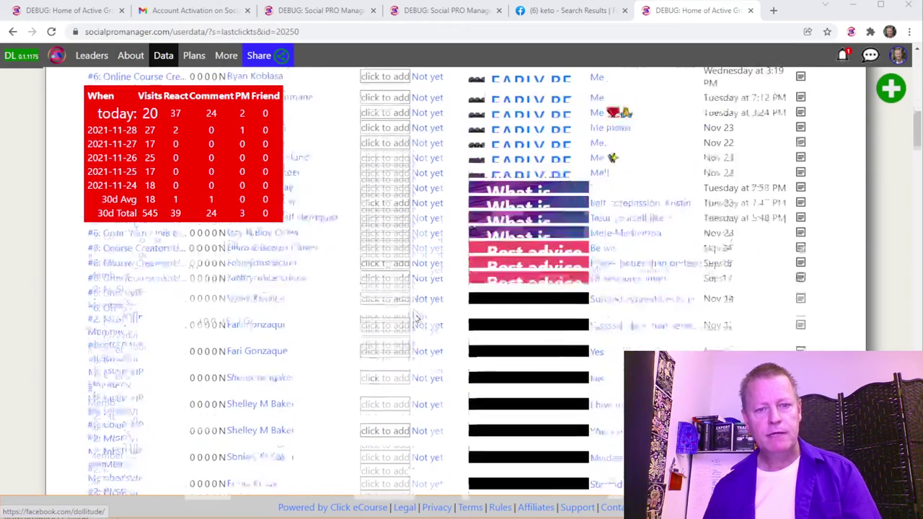
{"action": "scroll", "coordinate": [433, 318], "scroll_direction": "up", "scroll_amount": 2}
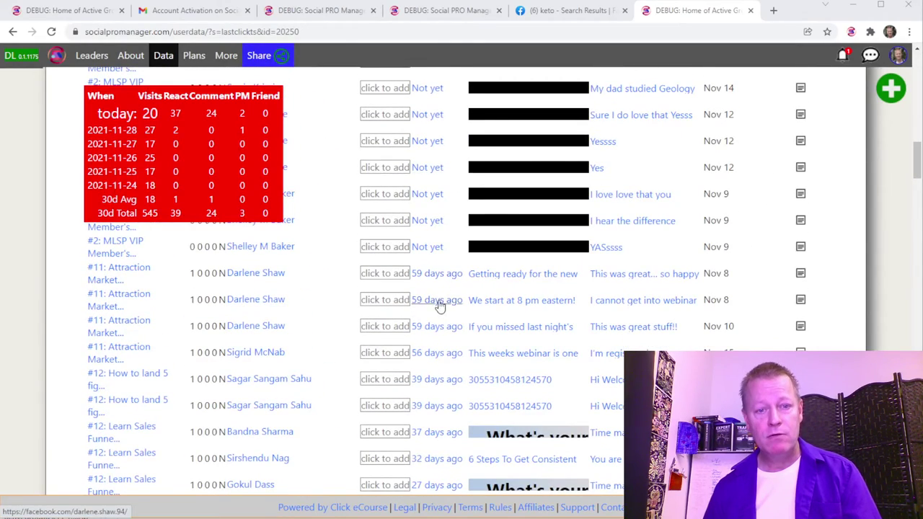
{"action": "scroll", "coordinate": [441, 353], "scroll_direction": "down", "scroll_amount": 1}
{"action": "scroll", "coordinate": [433, 372], "scroll_direction": "down", "scroll_amount": 2}
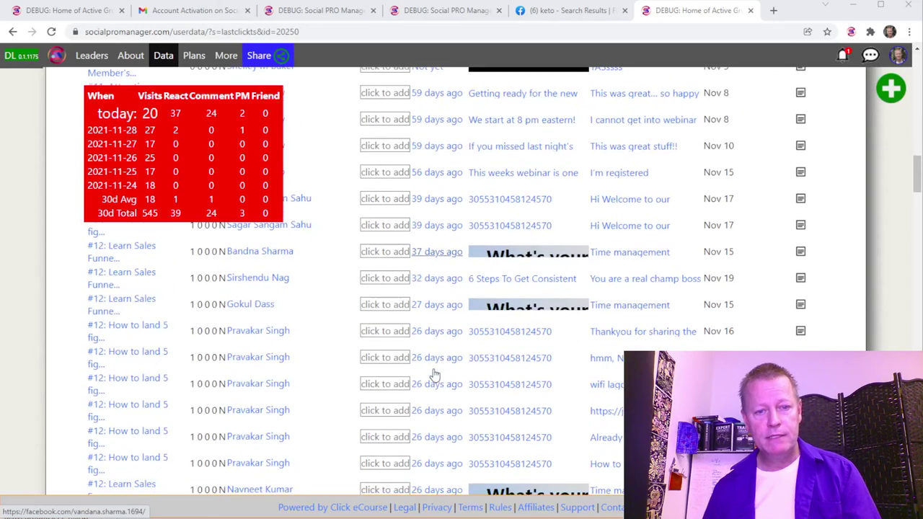
{"action": "scroll", "coordinate": [426, 165], "scroll_direction": "up", "scroll_amount": 3}
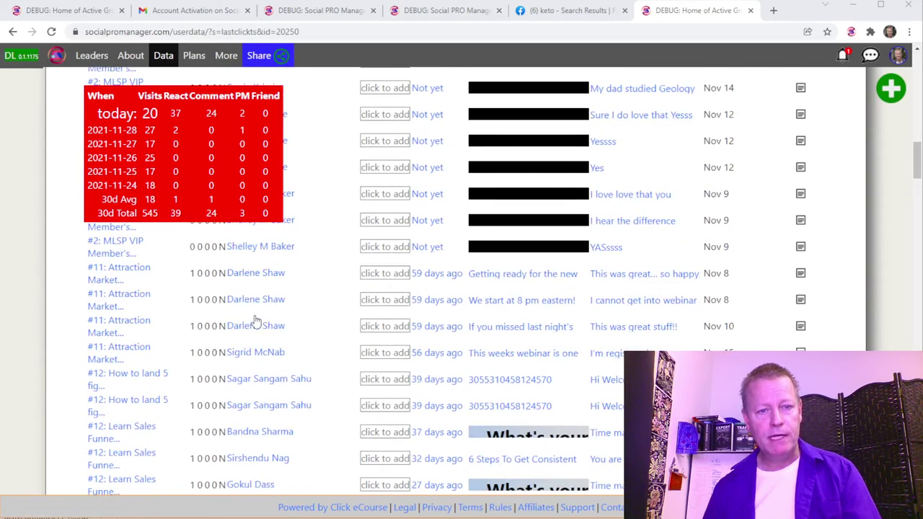
{"action": "scroll", "coordinate": [435, 265], "scroll_direction": "up", "scroll_amount": 3}
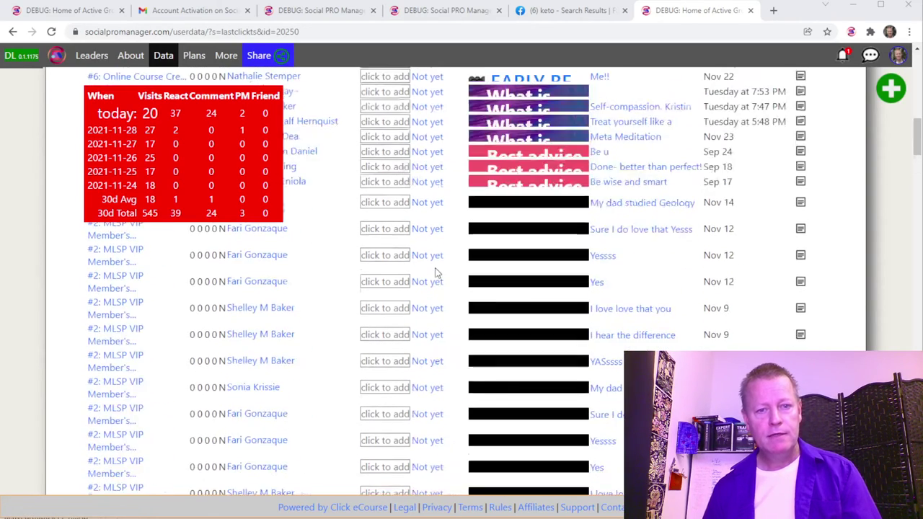
{"action": "scroll", "coordinate": [436, 273], "scroll_direction": "down", "scroll_amount": 3}
{"action": "scroll", "coordinate": [437, 273], "scroll_direction": "down", "scroll_amount": 3}
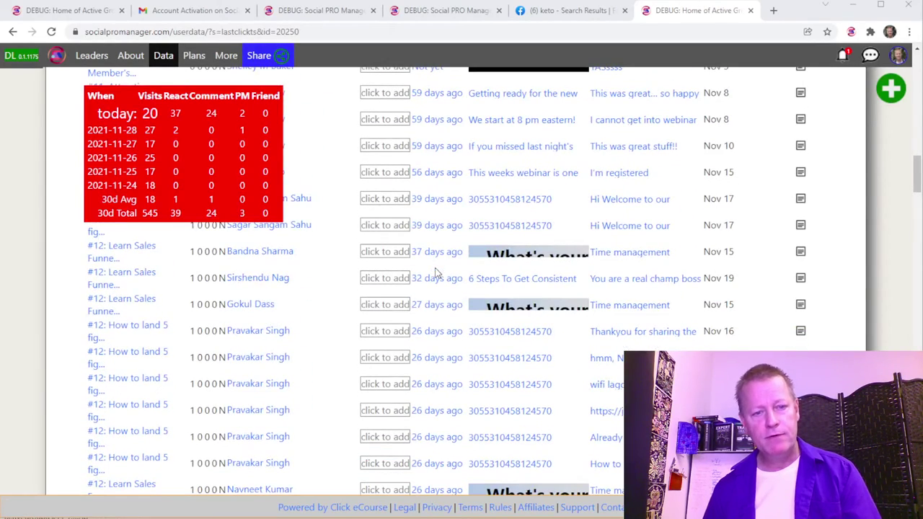
{"action": "scroll", "coordinate": [224, 319], "scroll_direction": "up", "scroll_amount": 3}
{"action": "scroll", "coordinate": [209, 318], "scroll_direction": "up", "scroll_amount": 1}
{"action": "scroll", "coordinate": [340, 361], "scroll_direction": "up", "scroll_amount": 1}
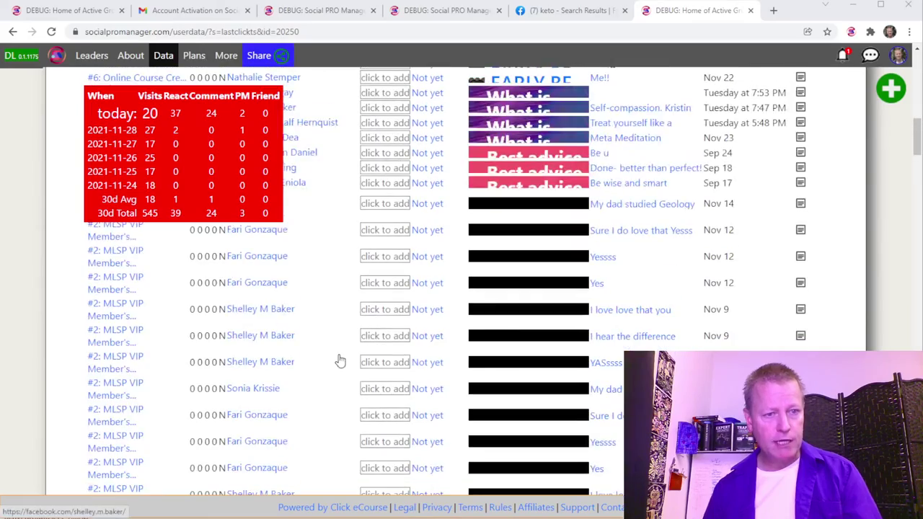
{"action": "scroll", "coordinate": [340, 360], "scroll_direction": "up", "scroll_amount": 10}
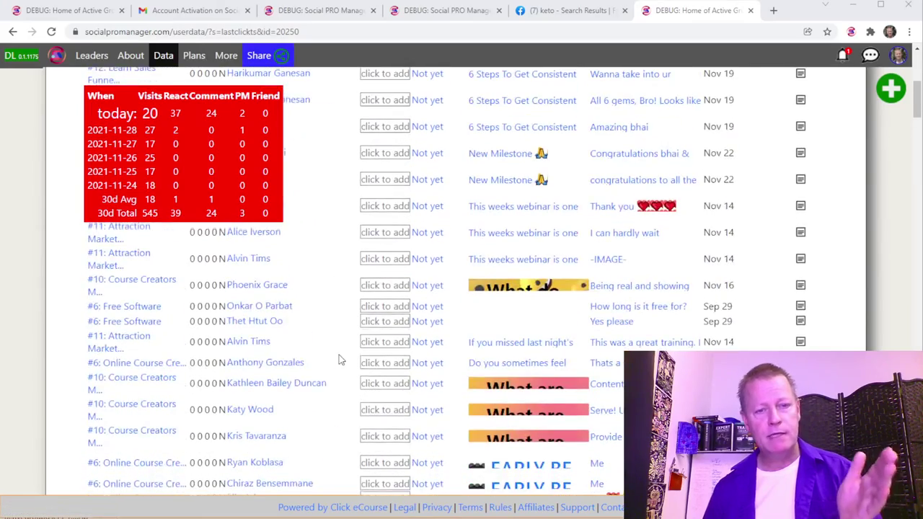
{"action": "scroll", "coordinate": [339, 360], "scroll_direction": "down", "scroll_amount": 15}
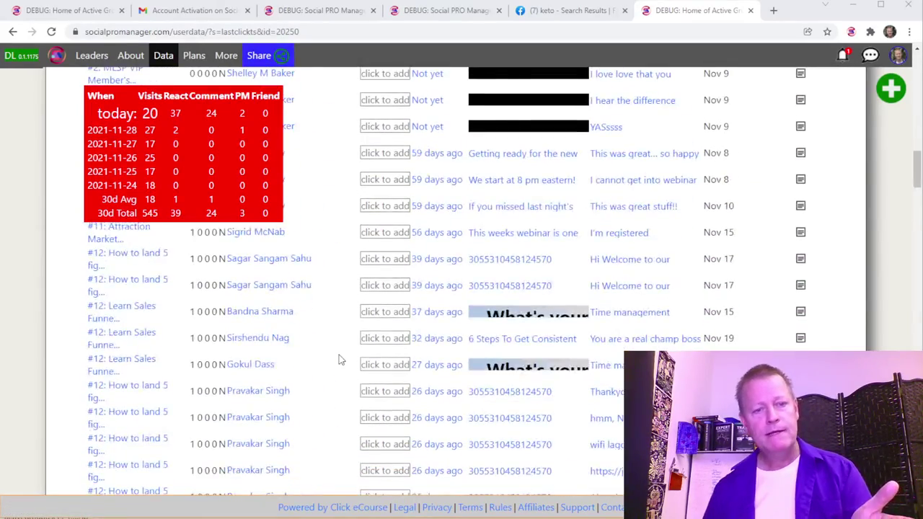
{"action": "scroll", "coordinate": [340, 360], "scroll_direction": "down", "scroll_amount": 15}
{"action": "scroll", "coordinate": [340, 359], "scroll_direction": "down", "scroll_amount": 15}
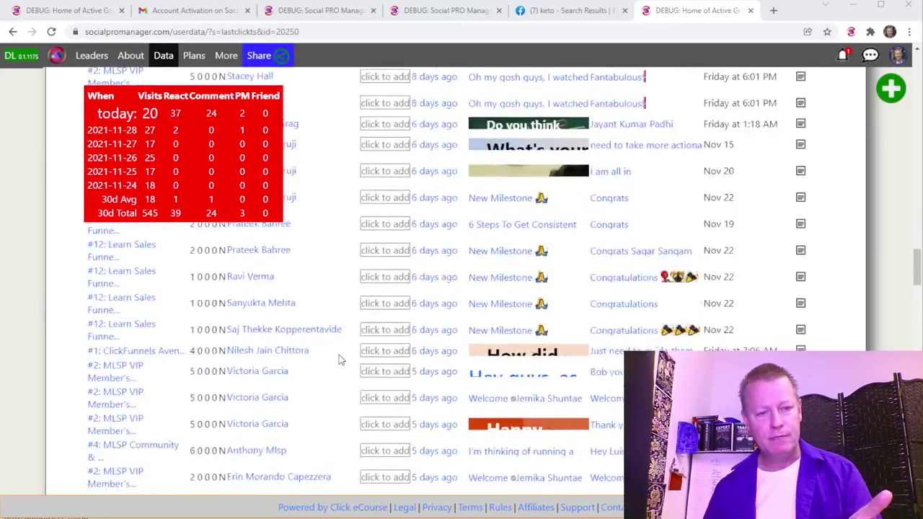
{"action": "scroll", "coordinate": [339, 359], "scroll_direction": "down", "scroll_amount": 3}
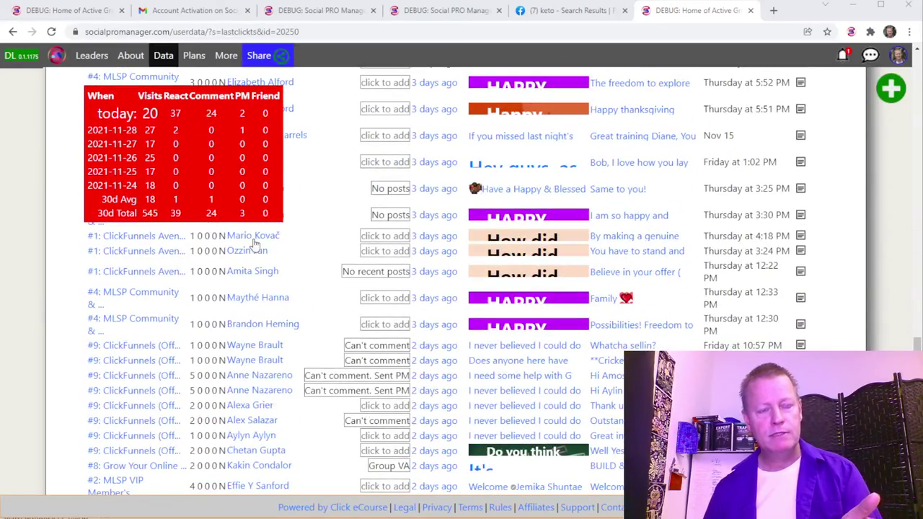
{"action": "scroll", "coordinate": [267, 398], "scroll_direction": "down", "scroll_amount": 10}
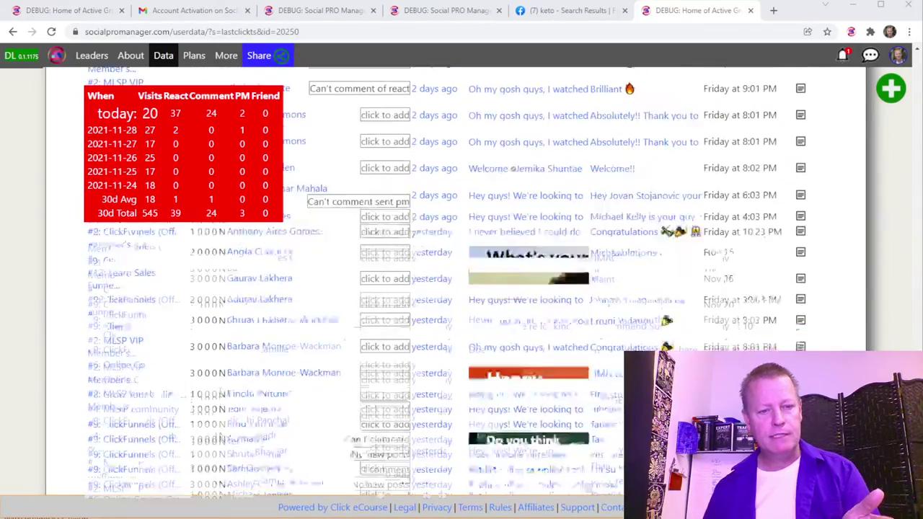
{"action": "scroll", "coordinate": [205, 387], "scroll_direction": "down", "scroll_amount": 10}
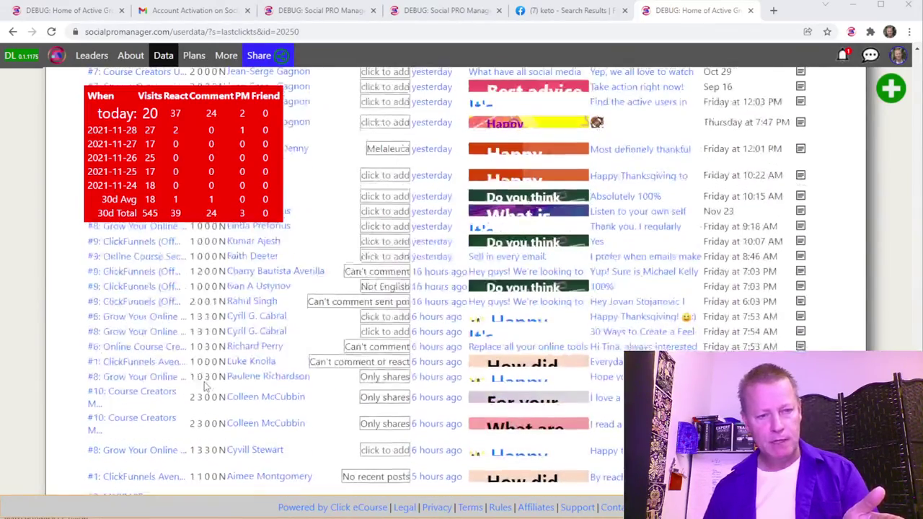
{"action": "scroll", "coordinate": [206, 298], "scroll_direction": "down", "scroll_amount": 3}
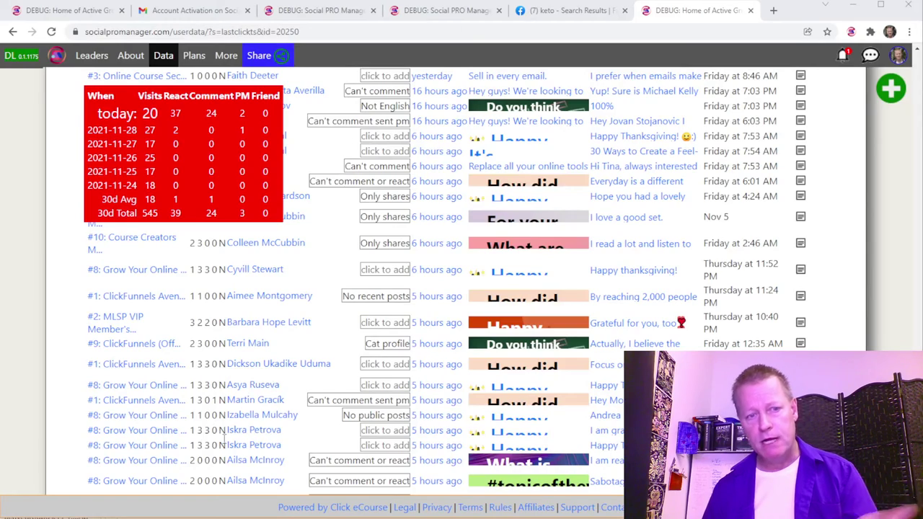
{"action": "scroll", "coordinate": [224, 438], "scroll_direction": "down", "scroll_amount": 4}
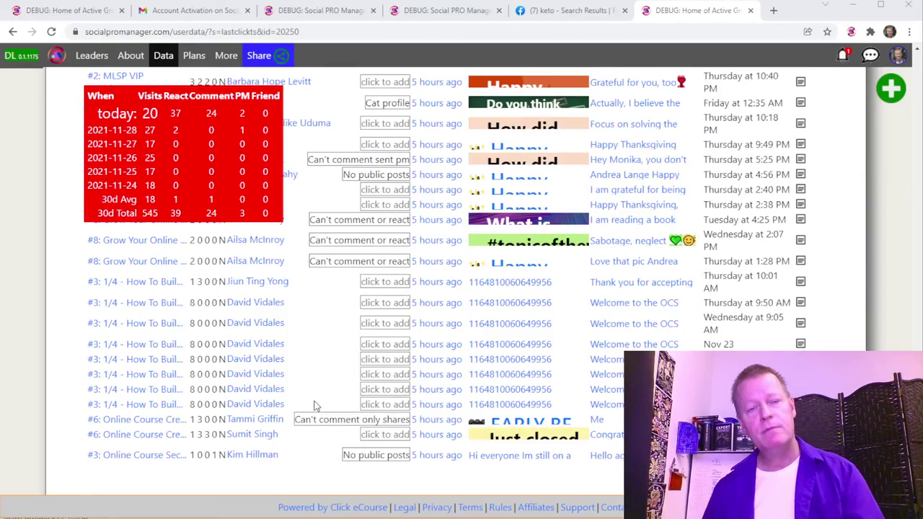
- Scroll back up through the older engagement rows of the User data table
{"action": "scroll", "coordinate": [314, 406], "scroll_direction": "down", "scroll_amount": 10}
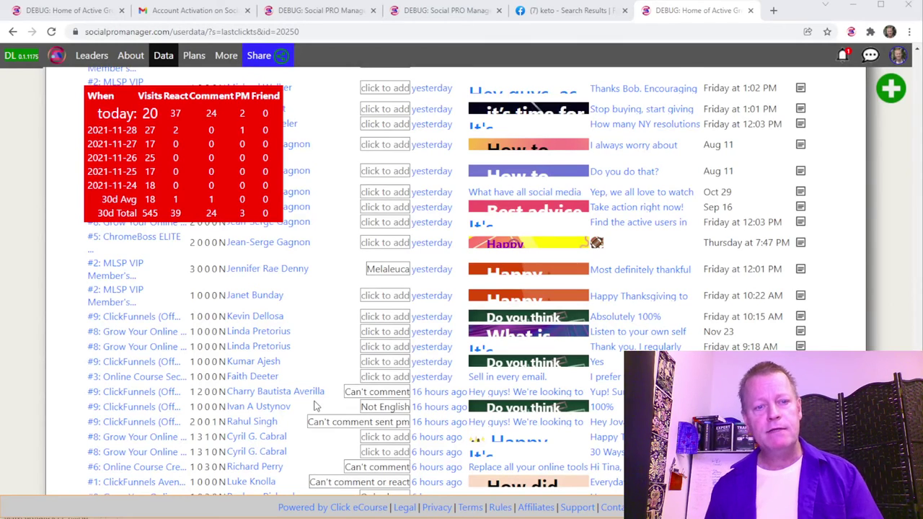
{"action": "scroll", "coordinate": [315, 406], "scroll_direction": "up", "scroll_amount": 4}
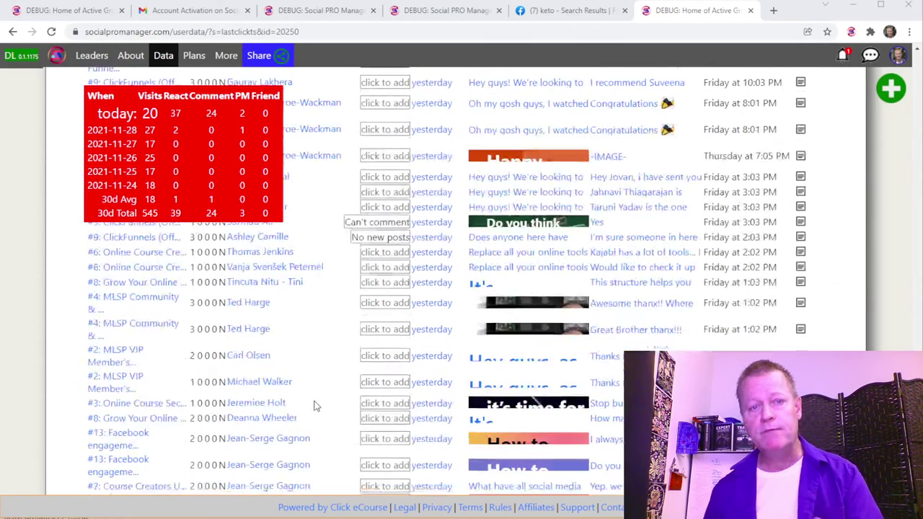
{"action": "scroll", "coordinate": [314, 406], "scroll_direction": "up", "scroll_amount": 2}
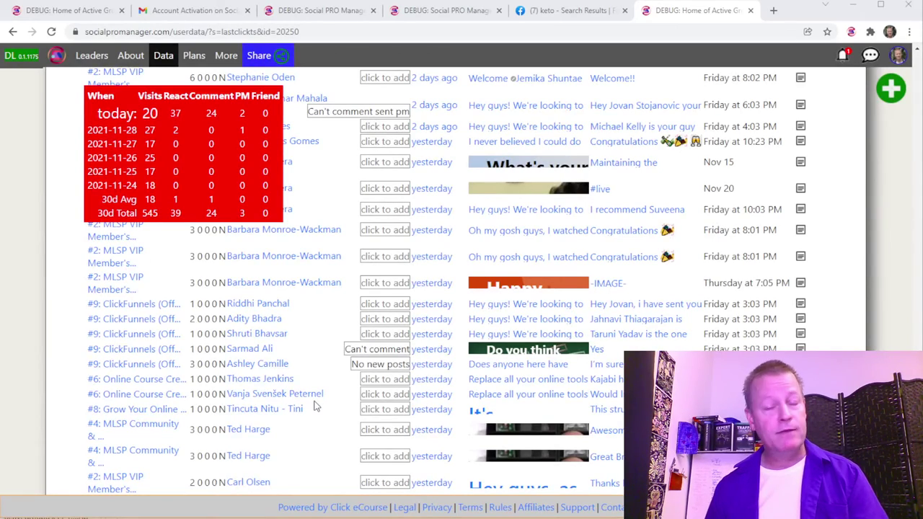
{"action": "scroll", "coordinate": [314, 407], "scroll_direction": "up", "scroll_amount": 10}
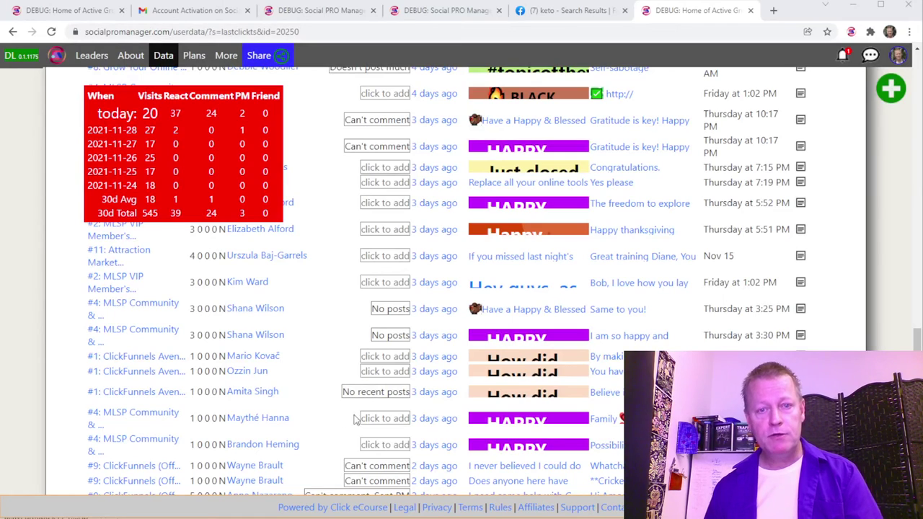
{"action": "scroll", "coordinate": [490, 393], "scroll_direction": "up", "scroll_amount": 10}
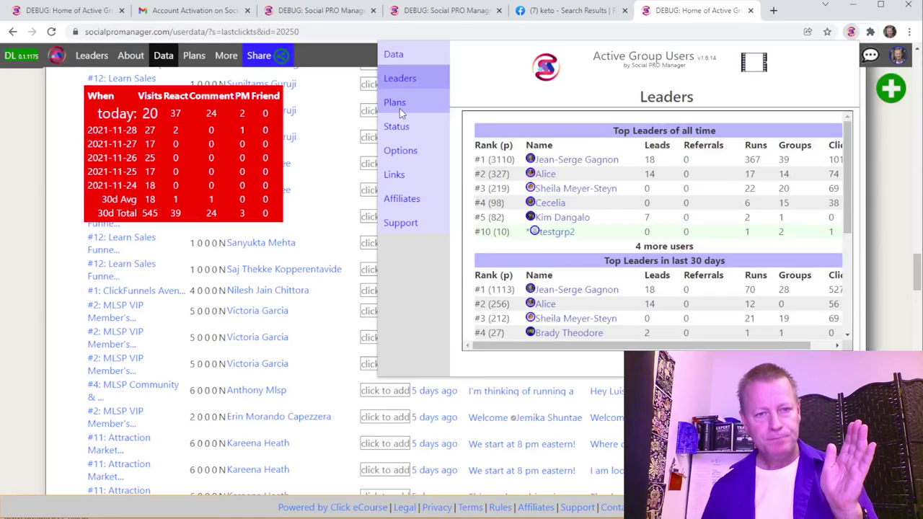
- Highlight and clear the Leaders ranking and prize rules text, then show the extension's Options page
{"action": "scroll", "coordinate": [703, 266], "scroll_direction": "down", "scroll_amount": 3}
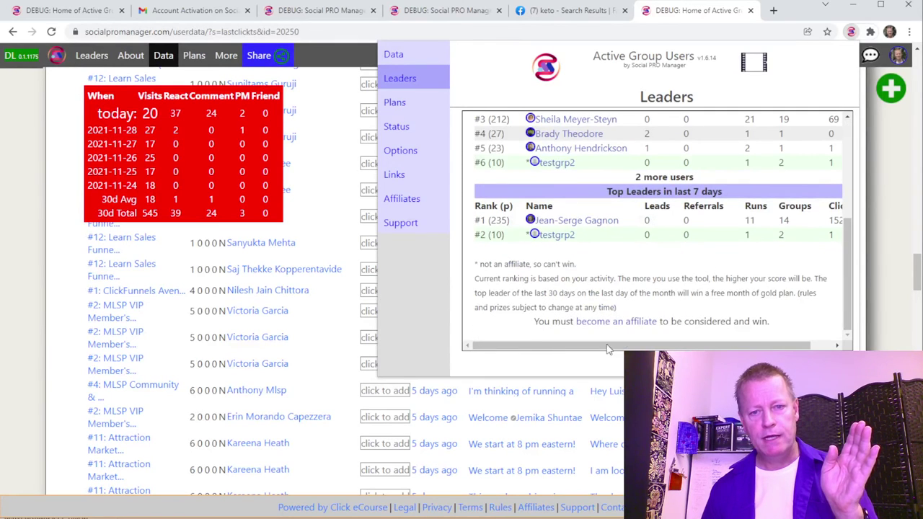
{"action": "left_click_drag", "start_coordinate": [482, 279], "coordinate": [672, 306]}
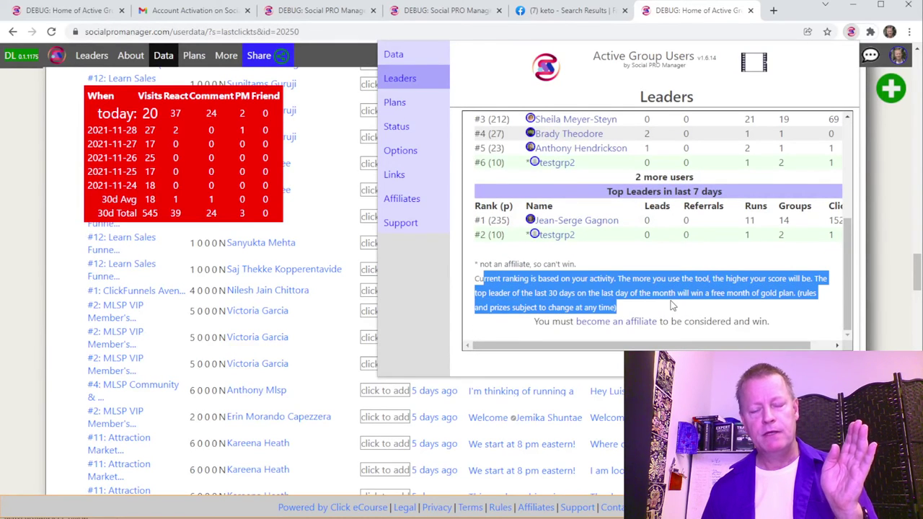
{"action": "left_click", "coordinate": [660, 287]}
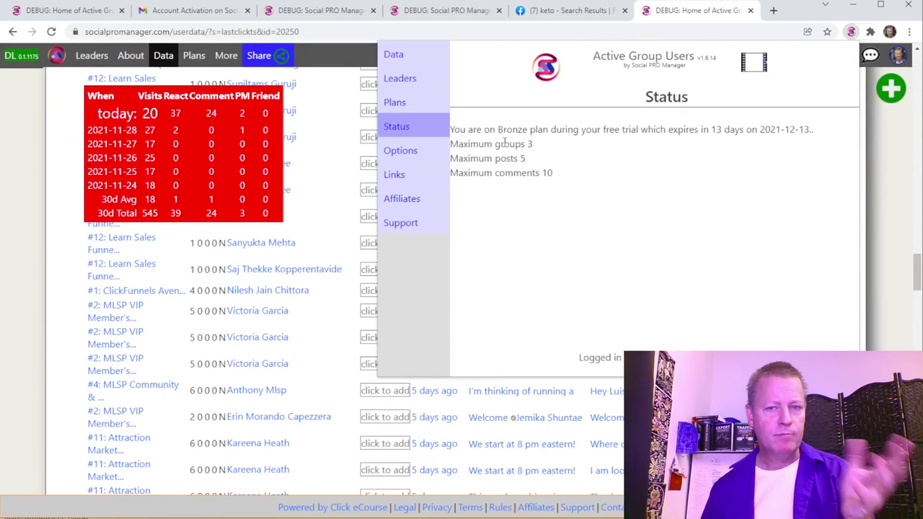
{"action": "left_click", "coordinate": [400, 152]}
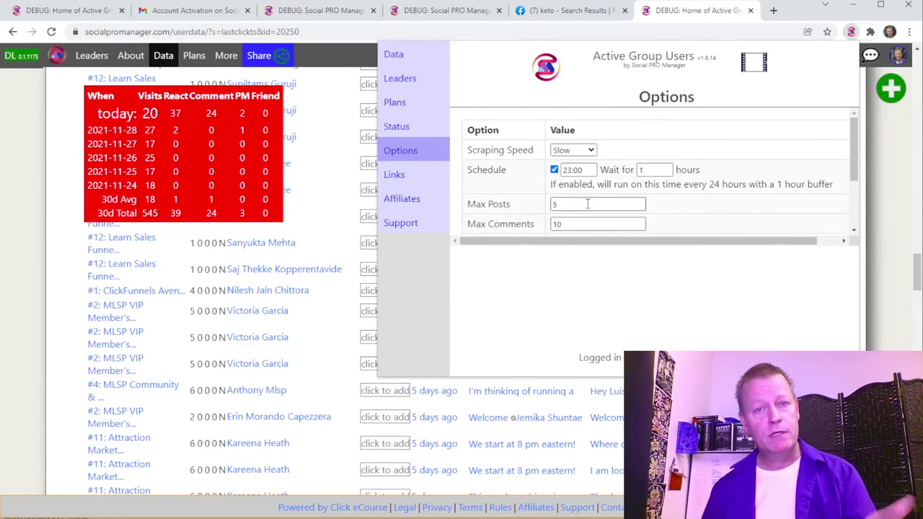
- Review the scraping and popup options, then view the Links and Affiliates pages
{"action": "scroll", "coordinate": [669, 203], "scroll_direction": "down", "scroll_amount": 2}
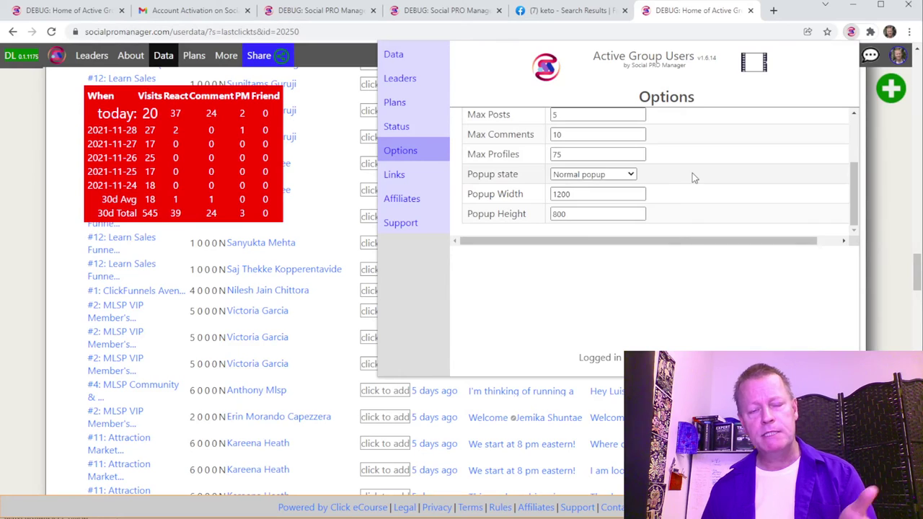
{"action": "scroll", "coordinate": [692, 177], "scroll_direction": "up", "scroll_amount": 1}
{"action": "scroll", "coordinate": [692, 178], "scroll_direction": "down", "scroll_amount": 1}
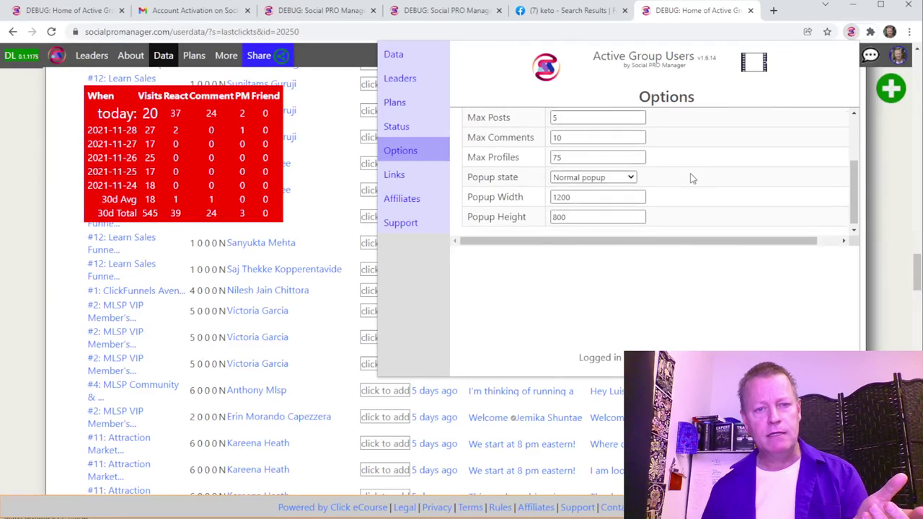
{"action": "left_click", "coordinate": [395, 175]}
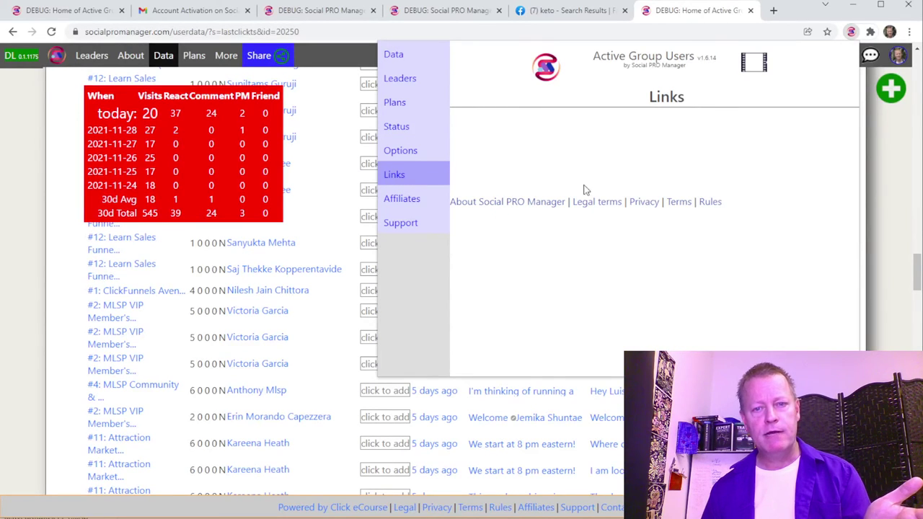
{"action": "left_click", "coordinate": [407, 201]}
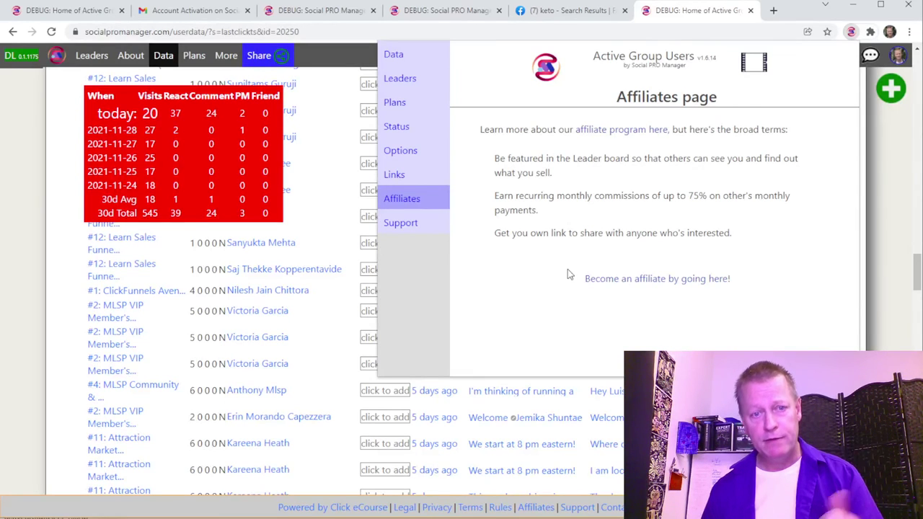
- View the Support page, return to the tracked groups list, and close the extension popup
{"action": "left_click", "coordinate": [400, 217]}
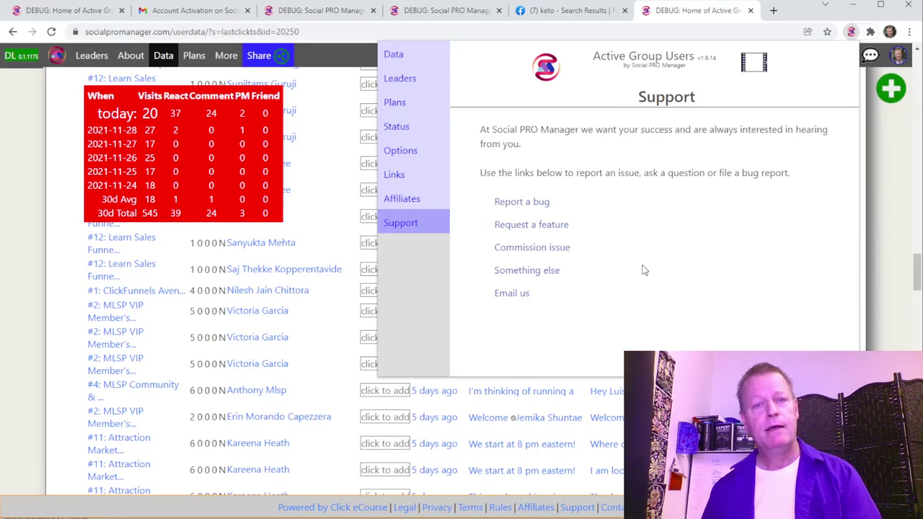
{"action": "left_click", "coordinate": [404, 55]}
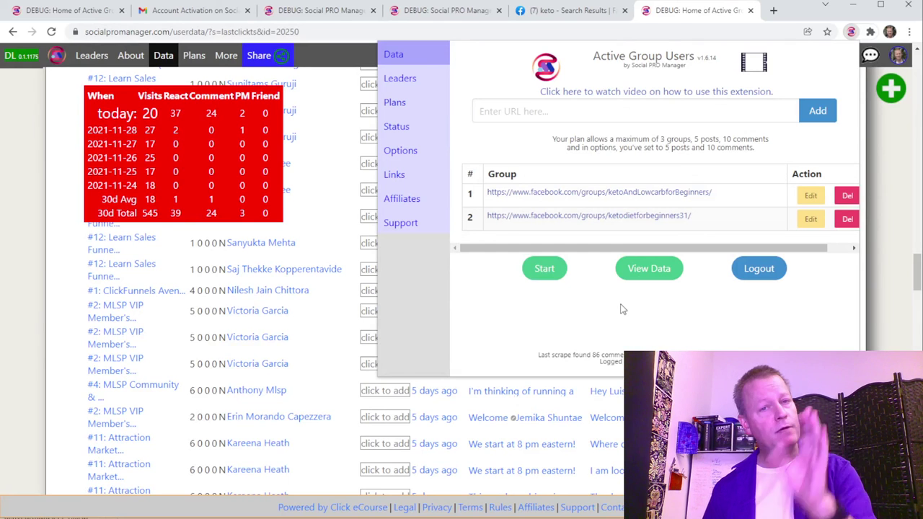
{"action": "left_click", "coordinate": [348, 337]}
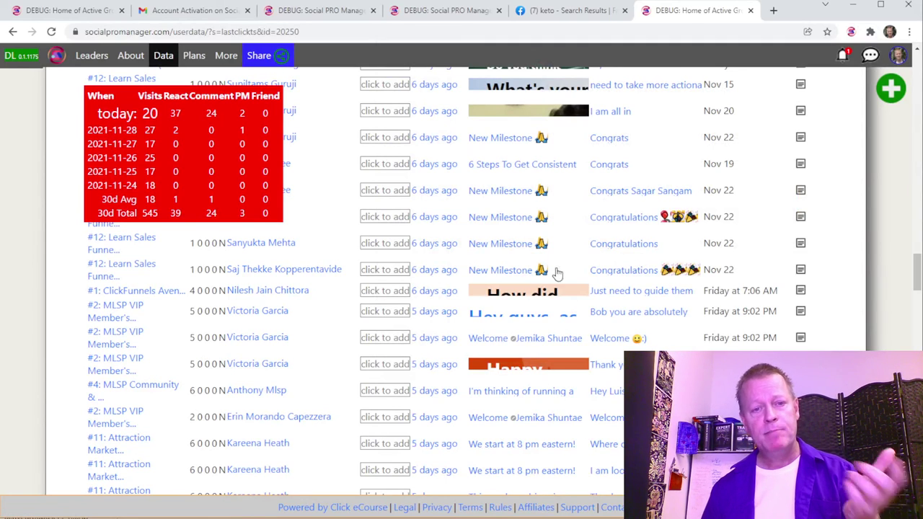
{"action": "mouse_move", "coordinate": [533, 267]}
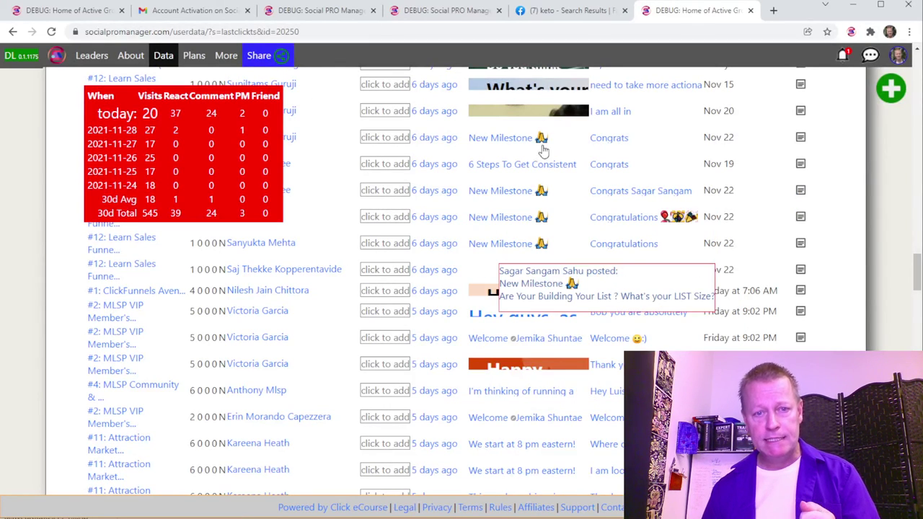
{"action": "mouse_move", "coordinate": [535, 319]}
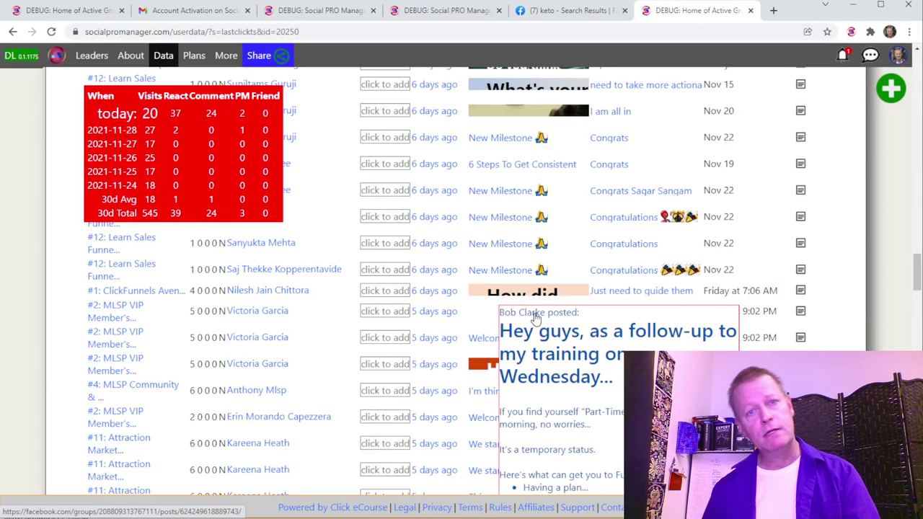